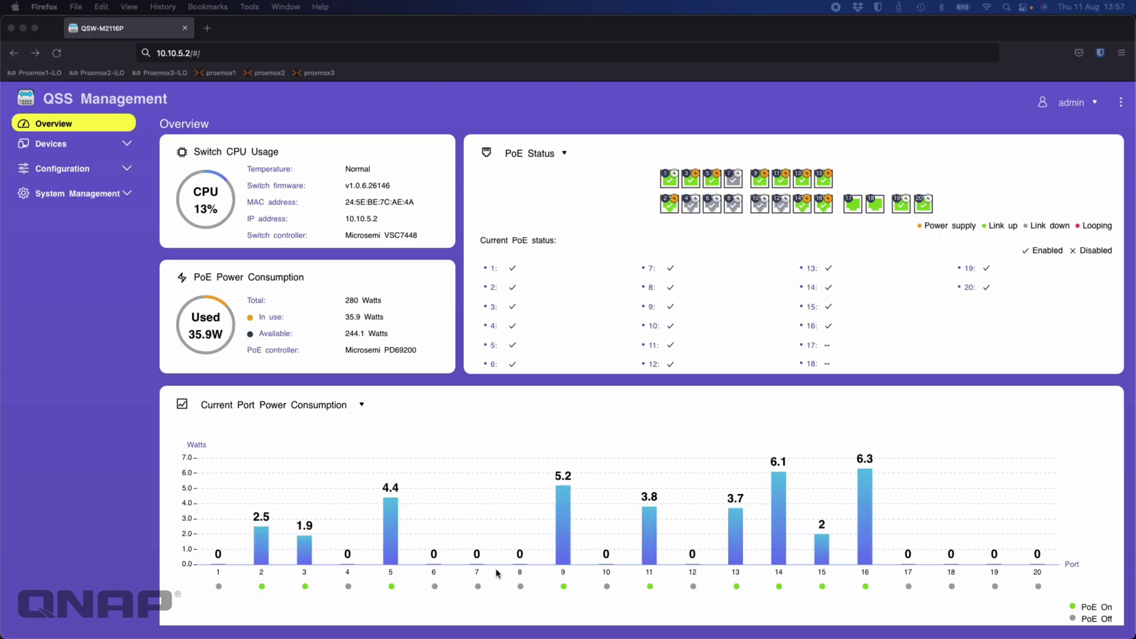
click(111, 379)
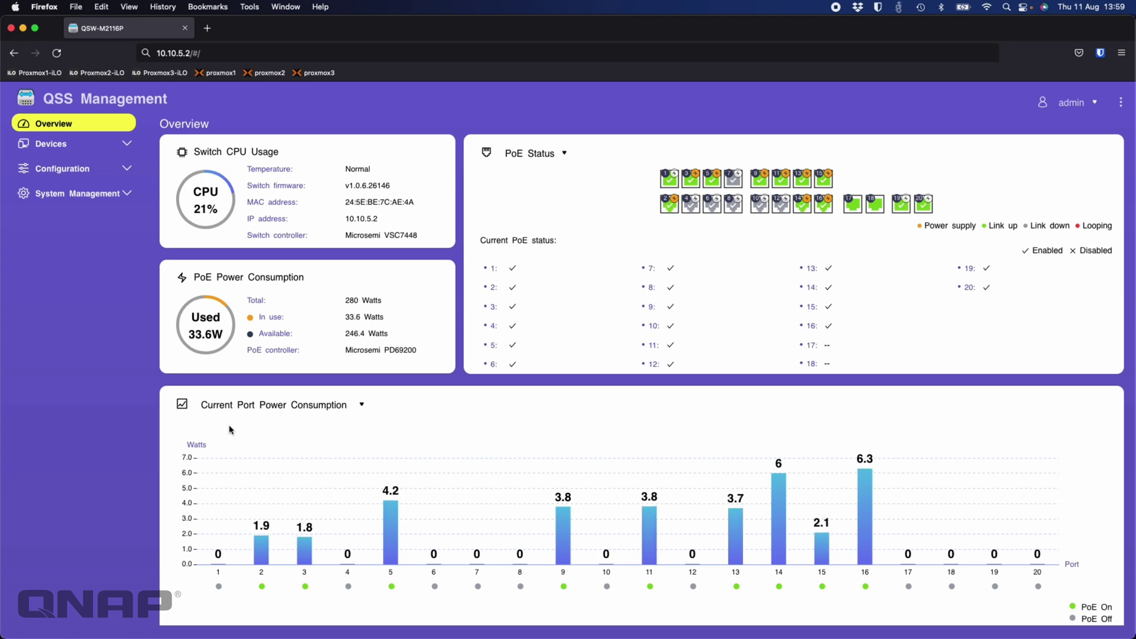
Step: Switch the lower Overview chart from Current Port Power Consumption to Current Port Traffic
click(361, 406)
click(257, 449)
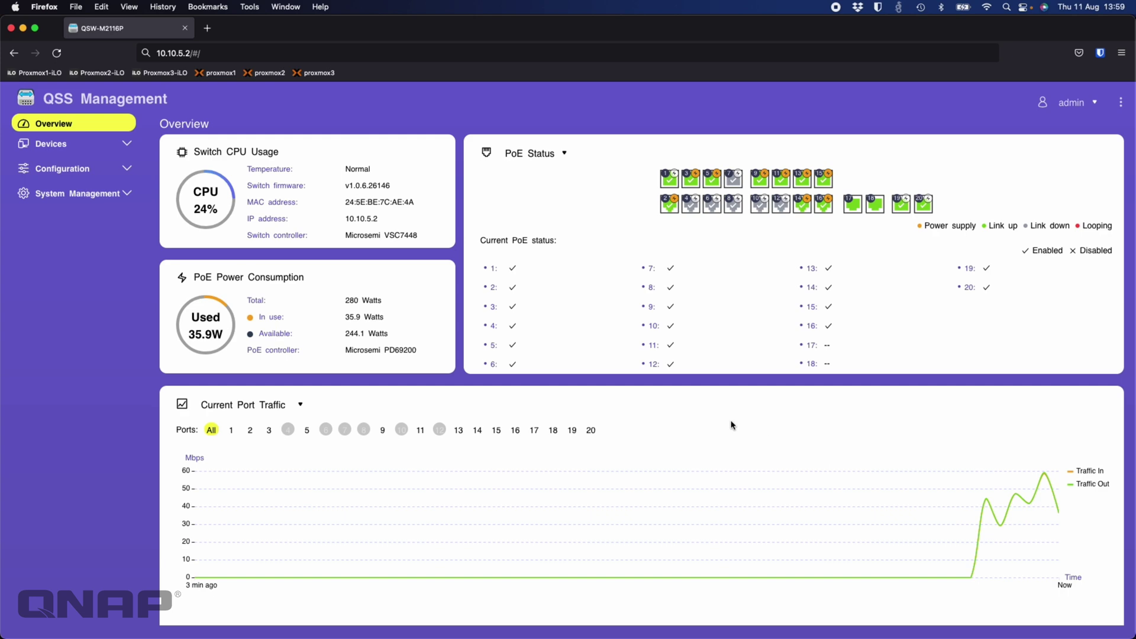
Step: Cycle the status panel through Port, Powered Device, VLAN and LAG views, highlighting trunking Group 1
click(566, 153)
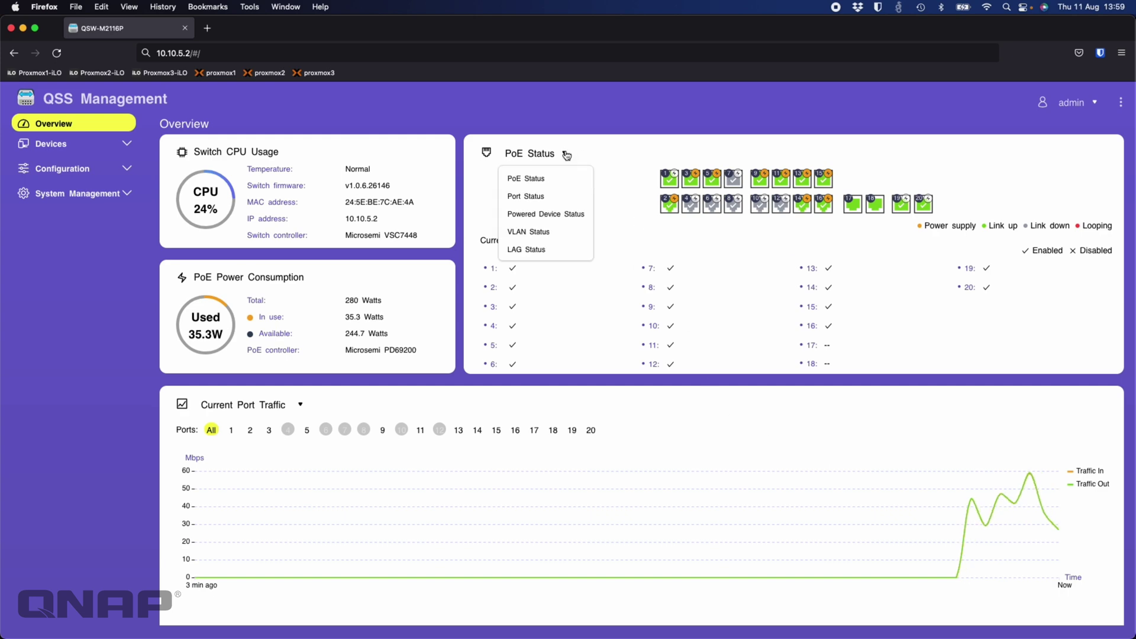
click(548, 196)
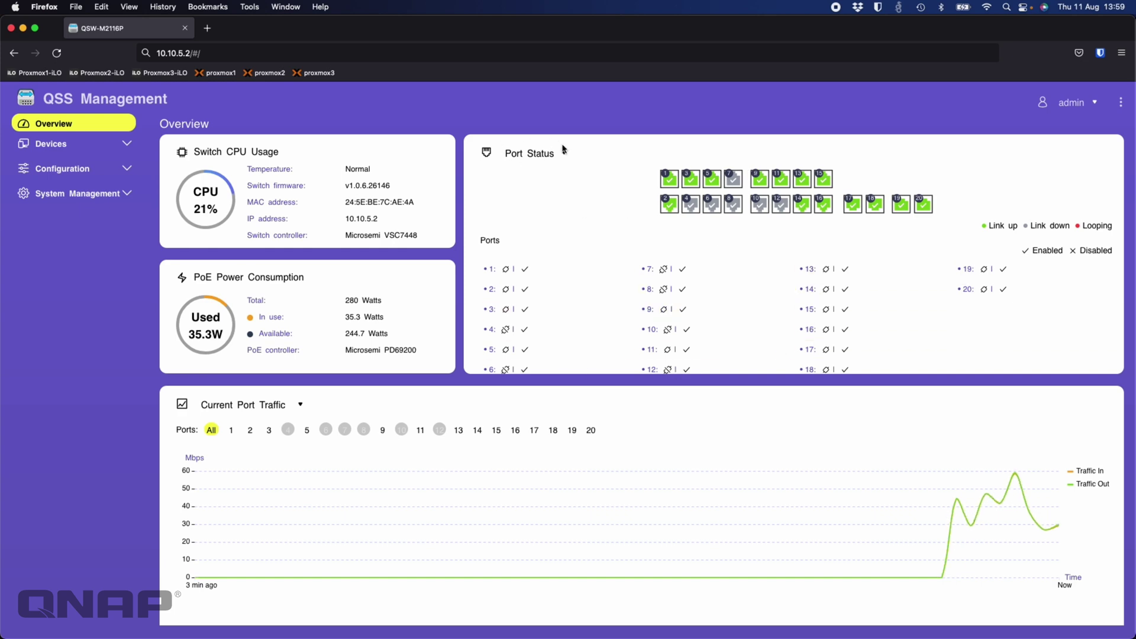
click(563, 153)
click(532, 215)
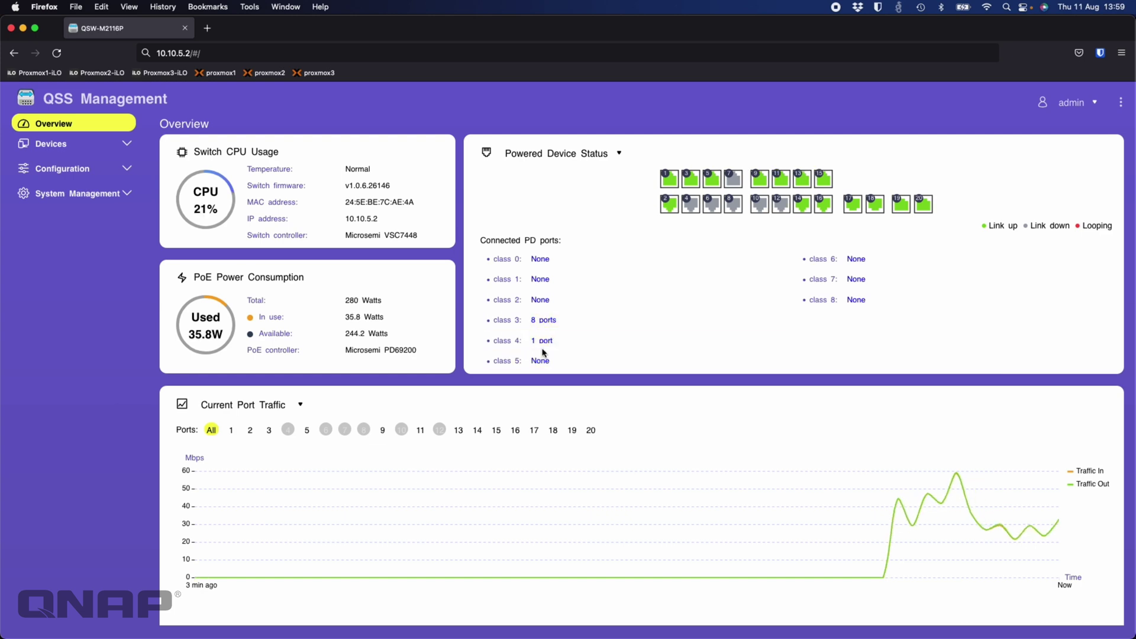
click(617, 153)
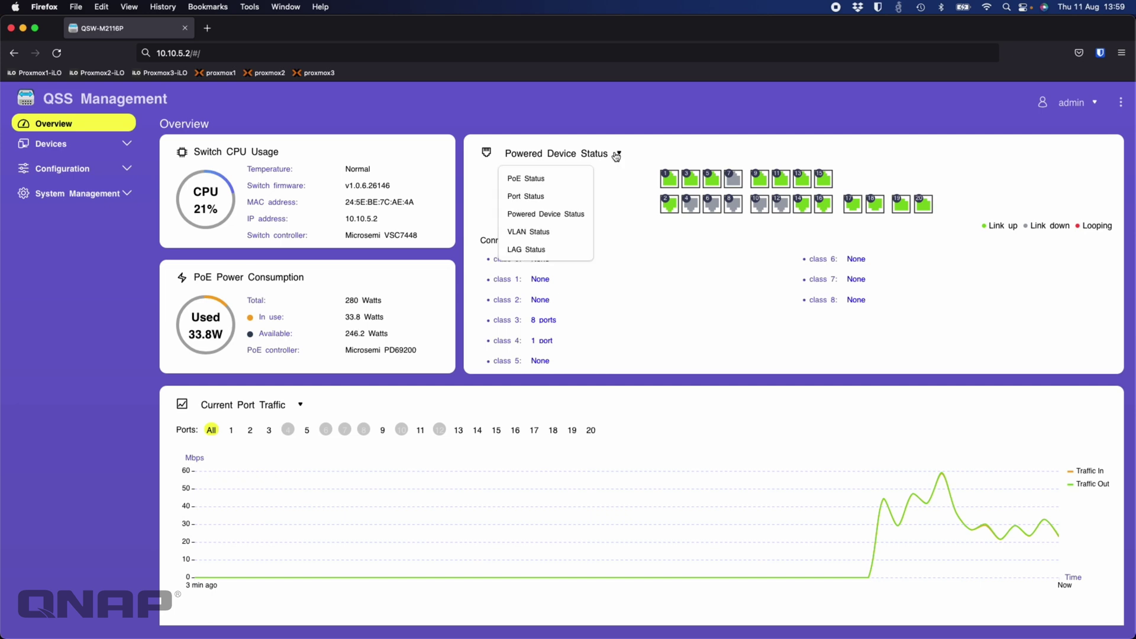
click(549, 231)
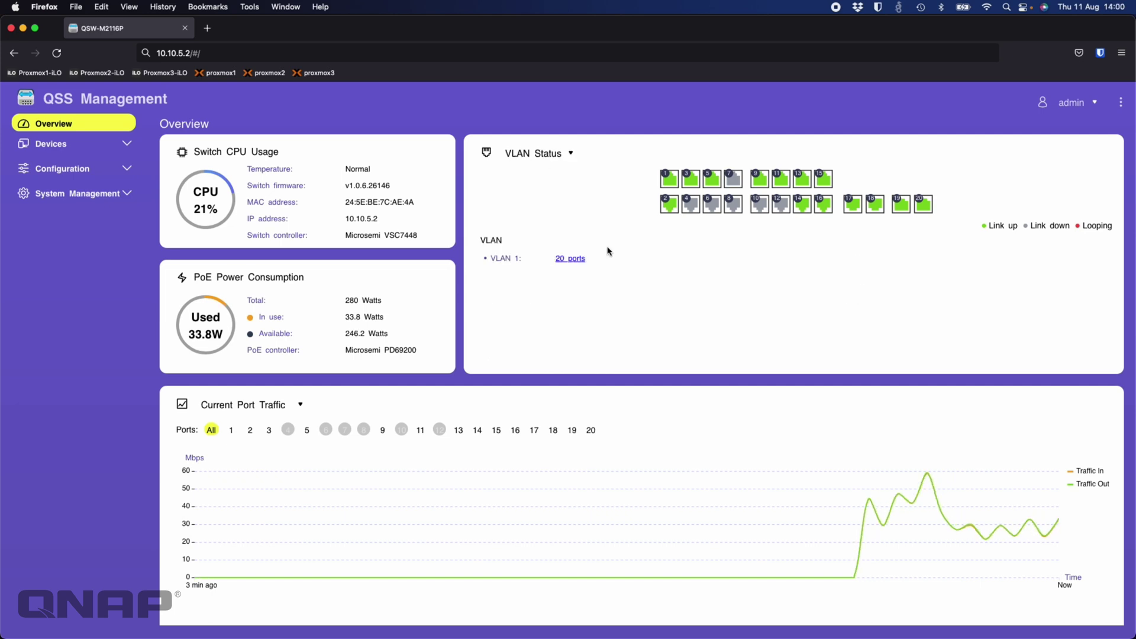
click(570, 153)
click(527, 249)
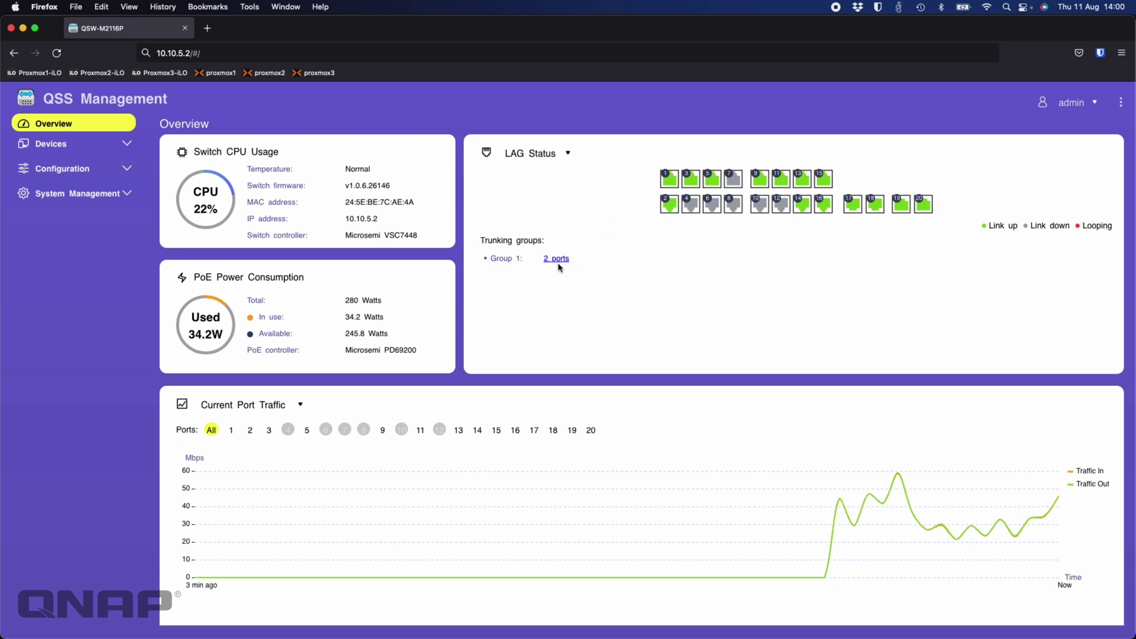
click(560, 262)
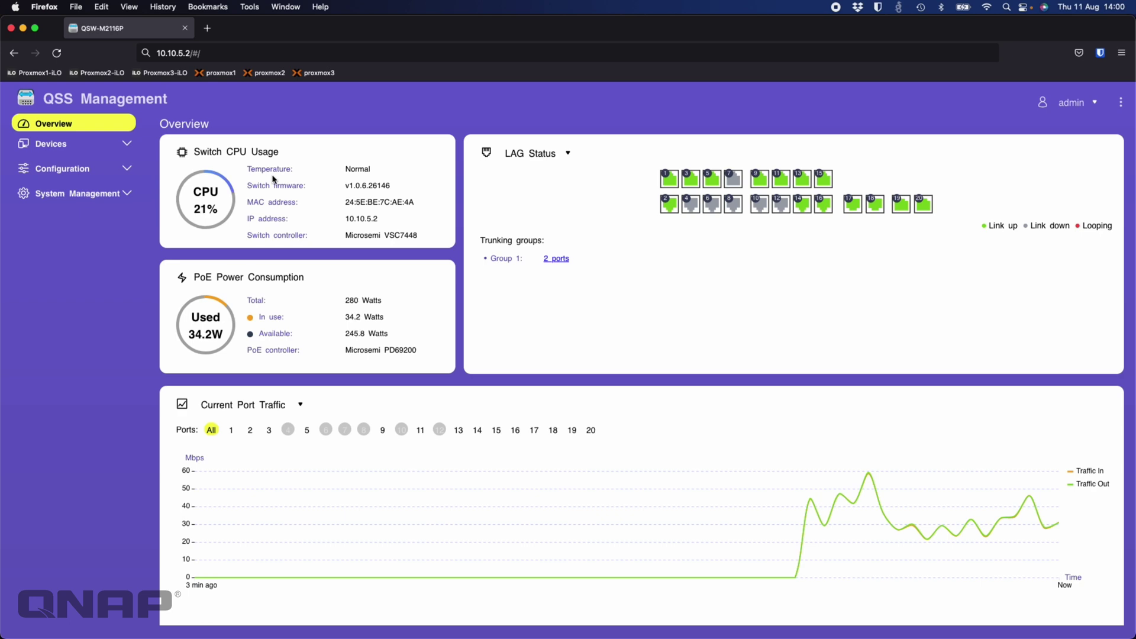
Step: Return the panel to PoE Status and the chart to Current Port Power Consumption
click(547, 158)
click(548, 179)
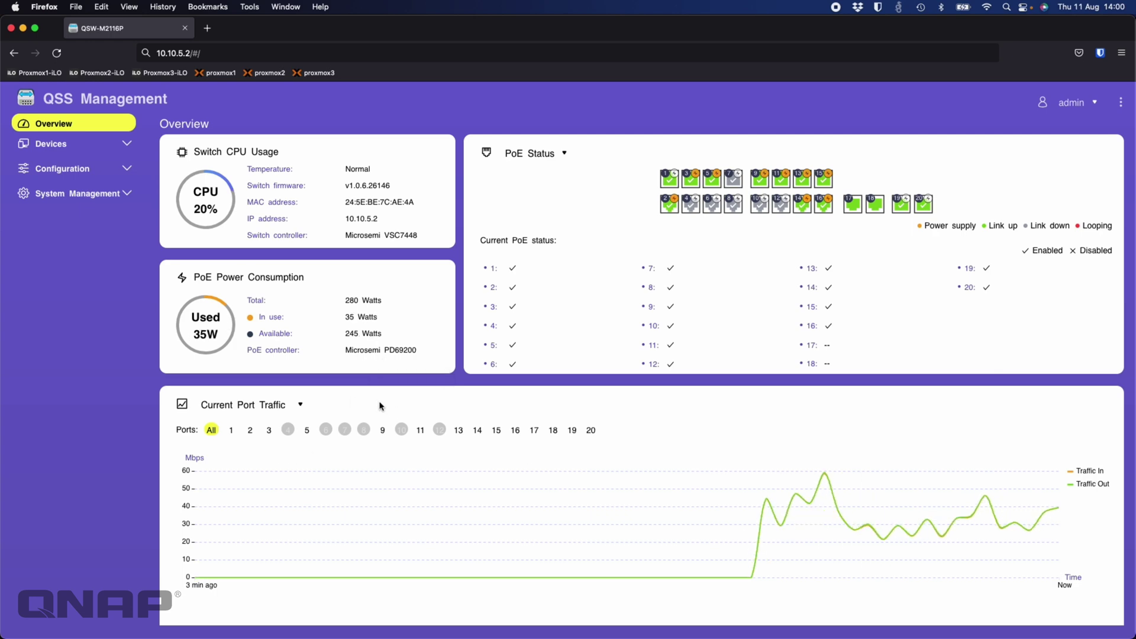
click(300, 405)
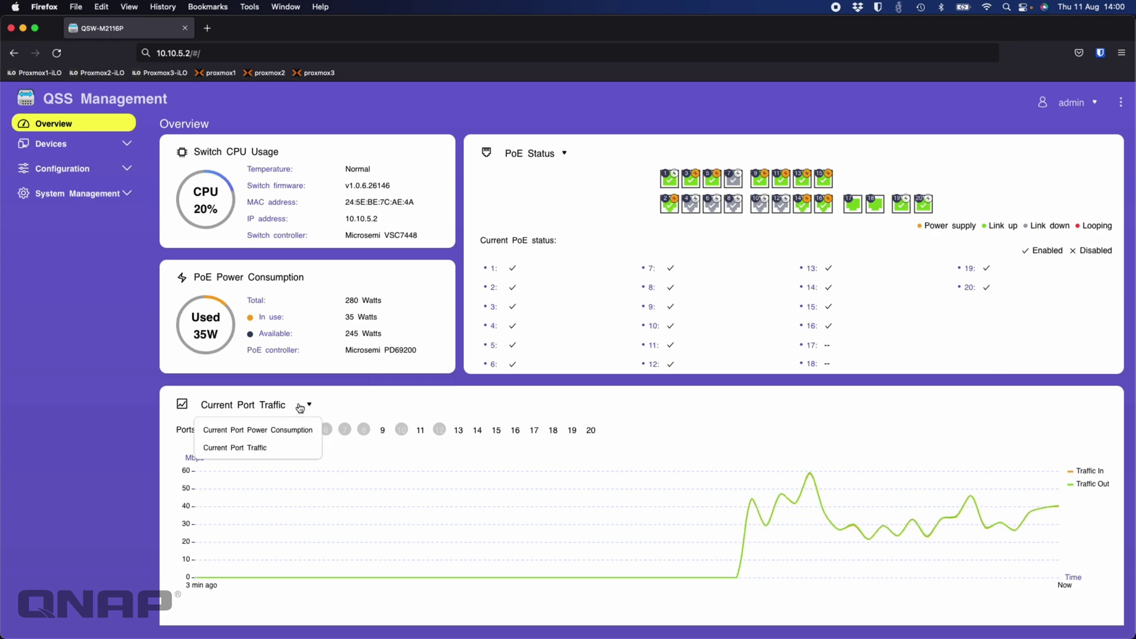
click(279, 438)
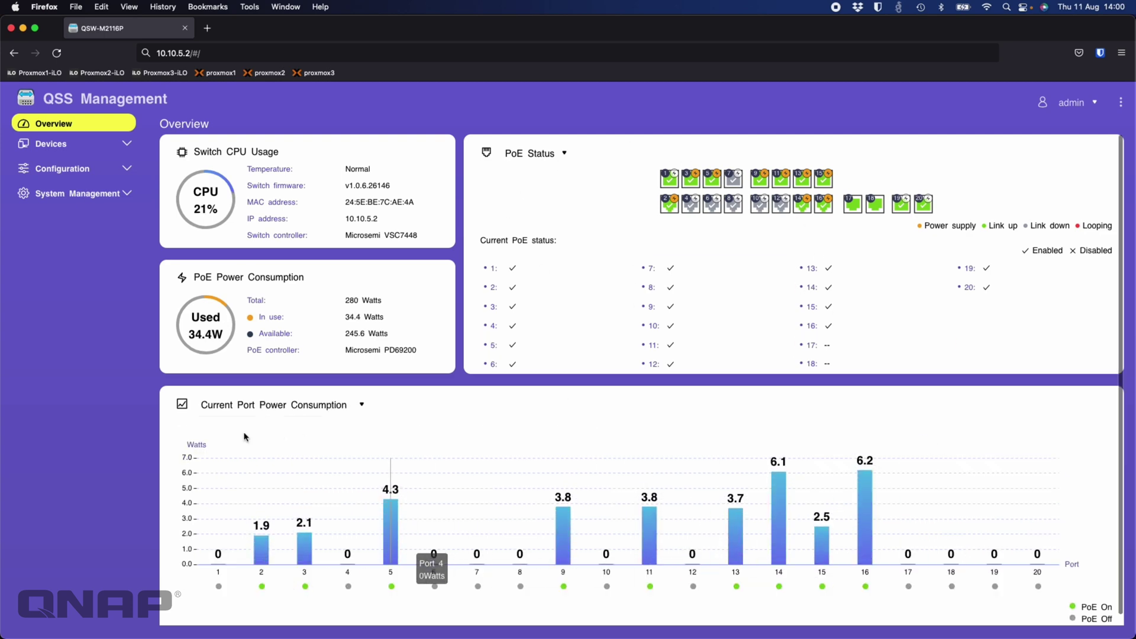
click(125, 144)
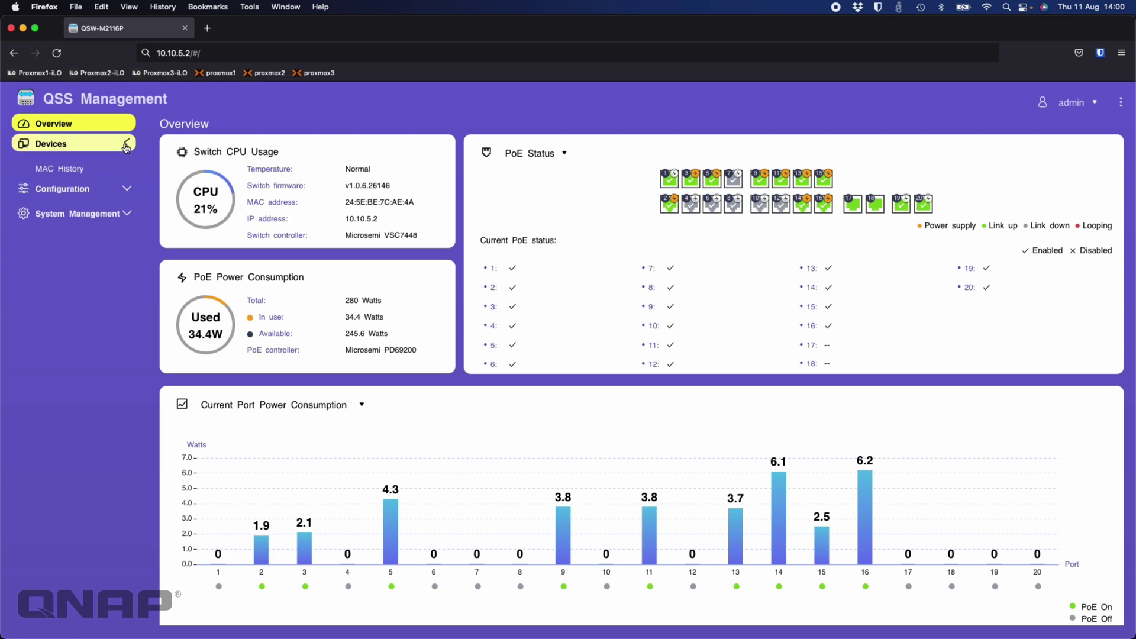
Step: Check the Devices MAC History, then open the Configuration > Ports status table
click(51, 170)
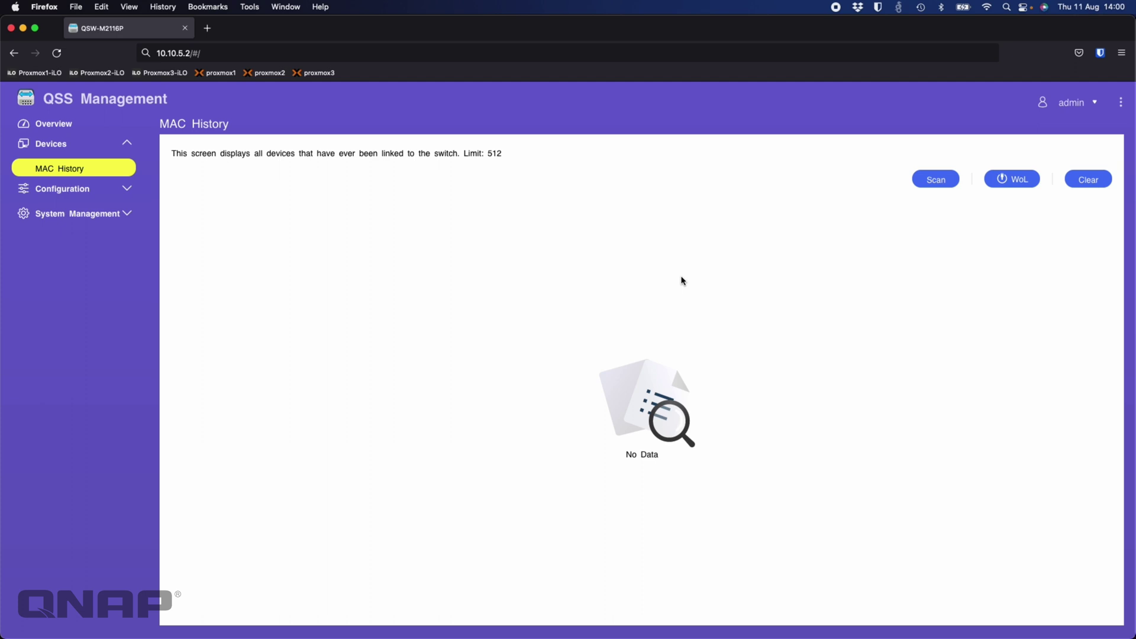
click(83, 189)
click(82, 213)
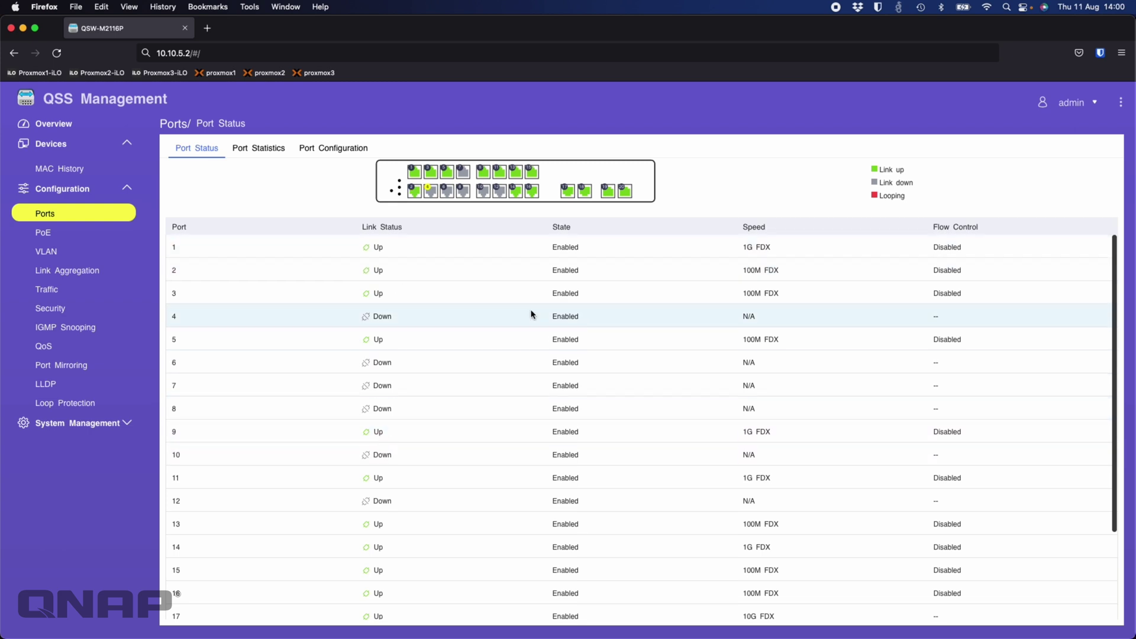
Step: Review every port's link status in the Port Status table, then open Port Statistics
scroll(598, 342, down, 3)
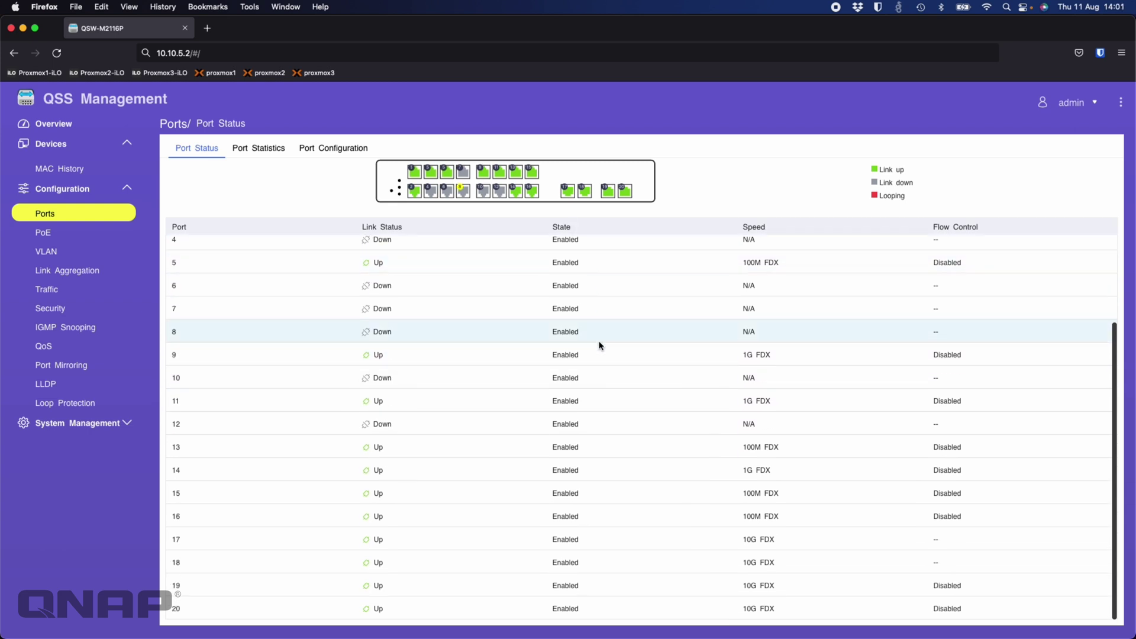
scroll(598, 347, up, 3)
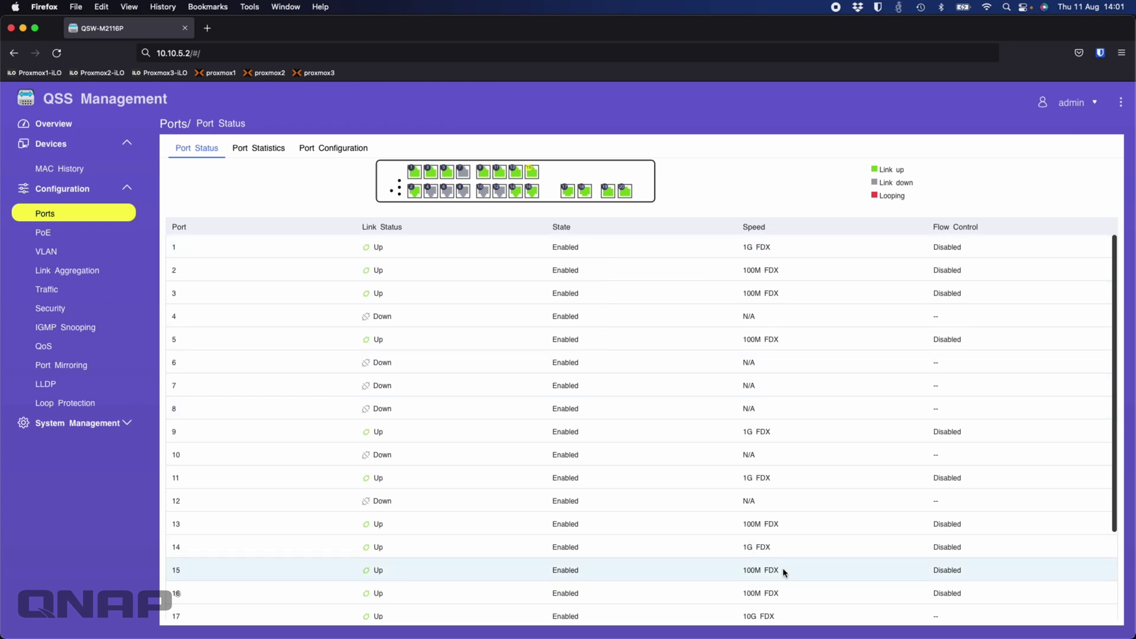
scroll(784, 573, down, 3)
scroll(785, 573, up, 3)
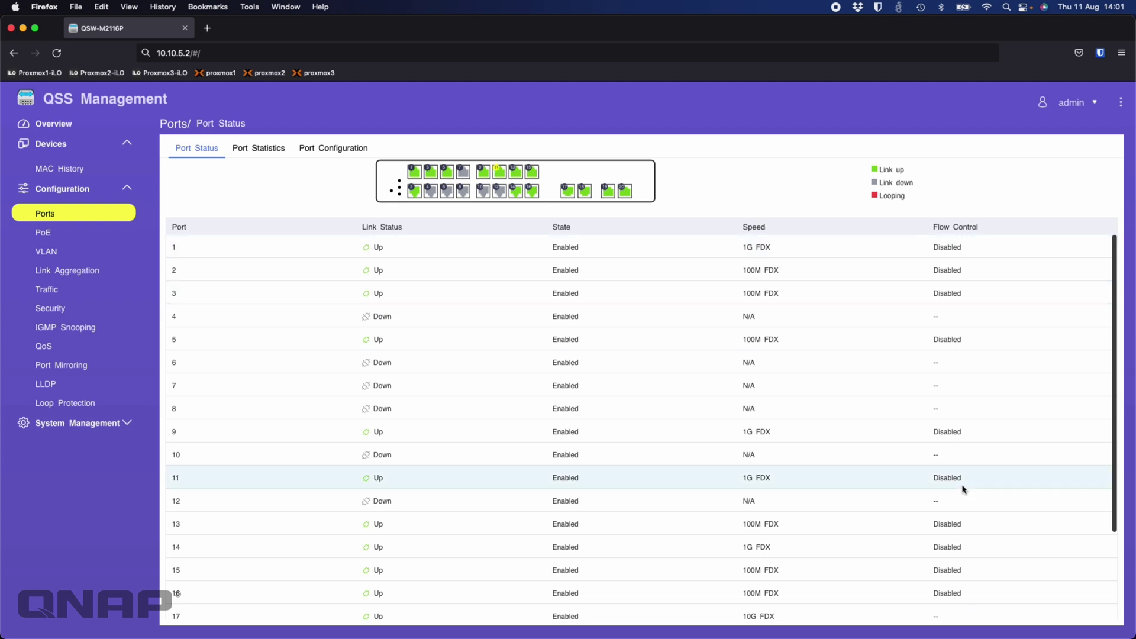
click(266, 151)
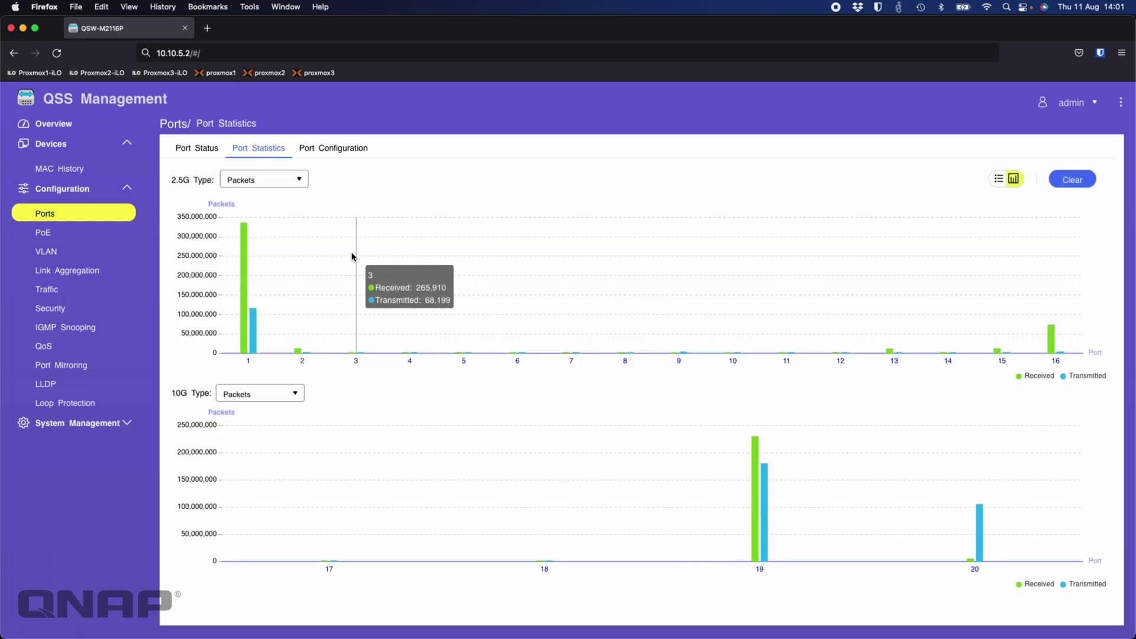
Step: Keep packet counts as bar charts after trying table view, then open Port Configuration
click(290, 184)
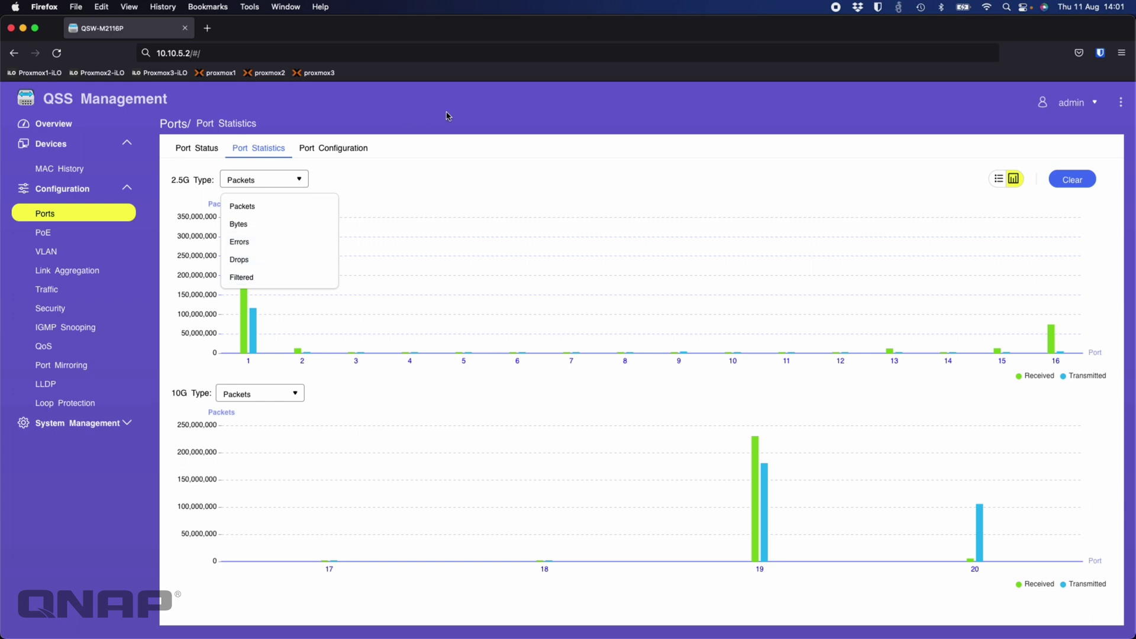
click(436, 175)
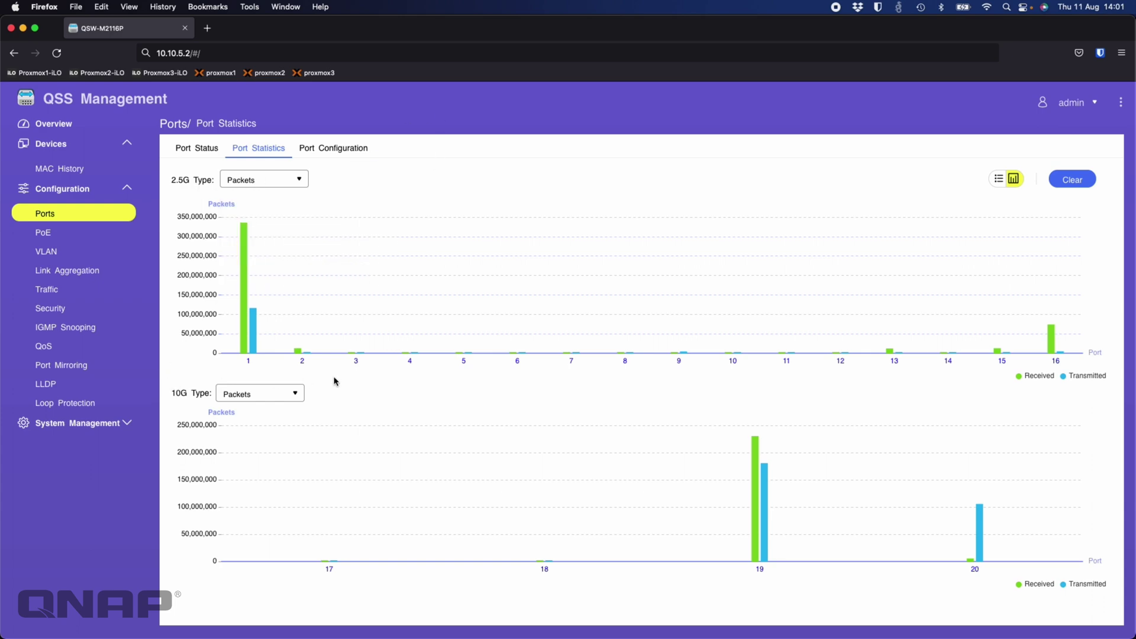
click(999, 179)
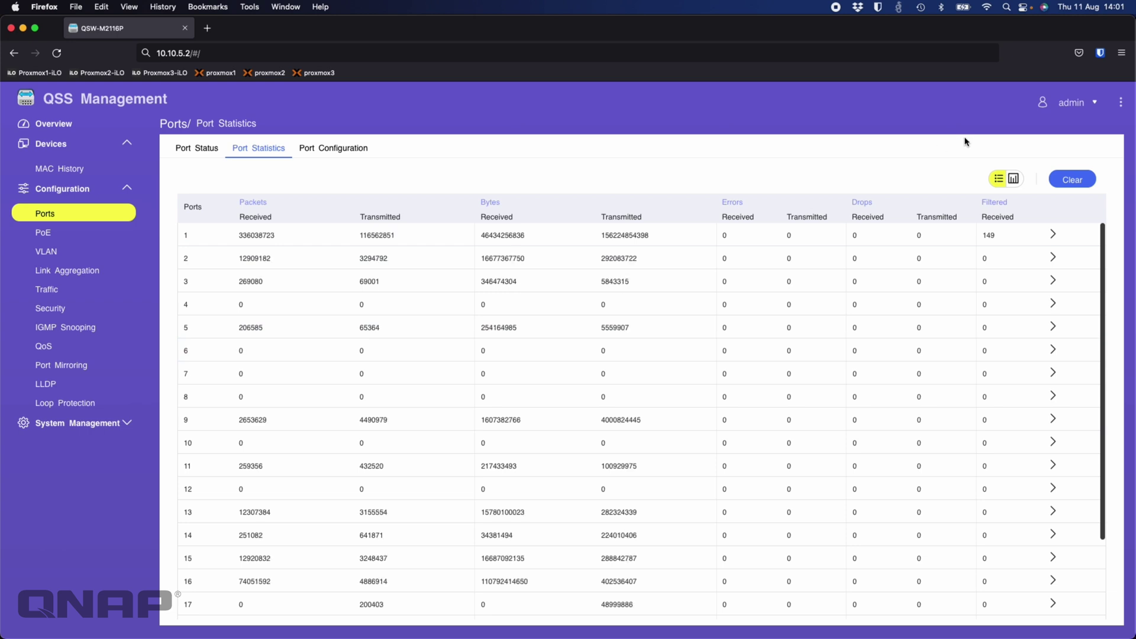
click(1013, 178)
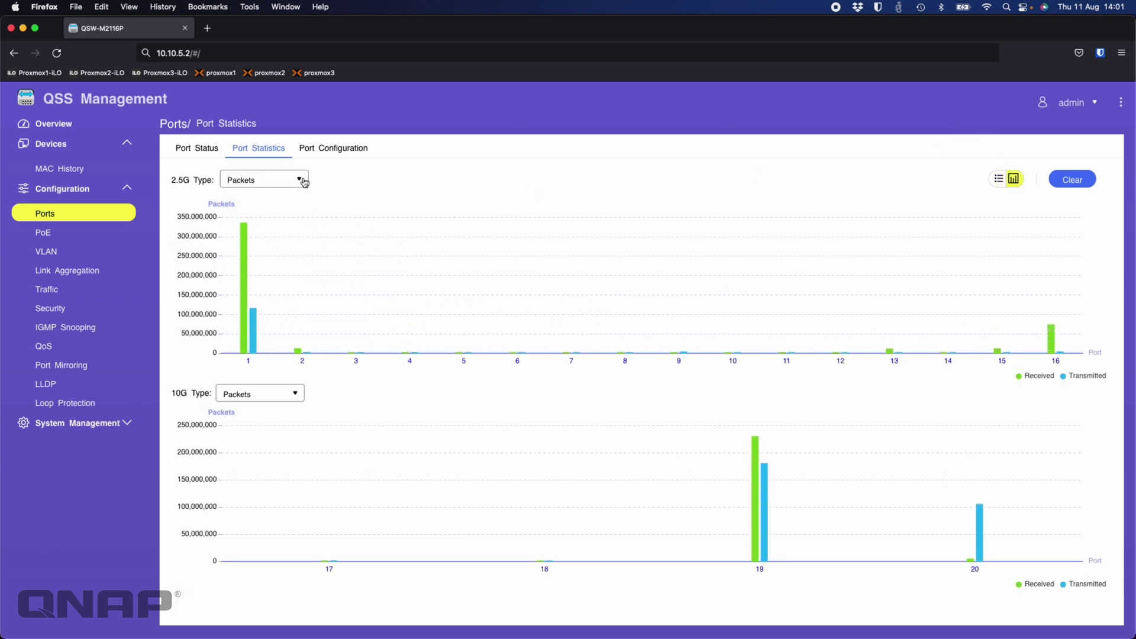
click(324, 152)
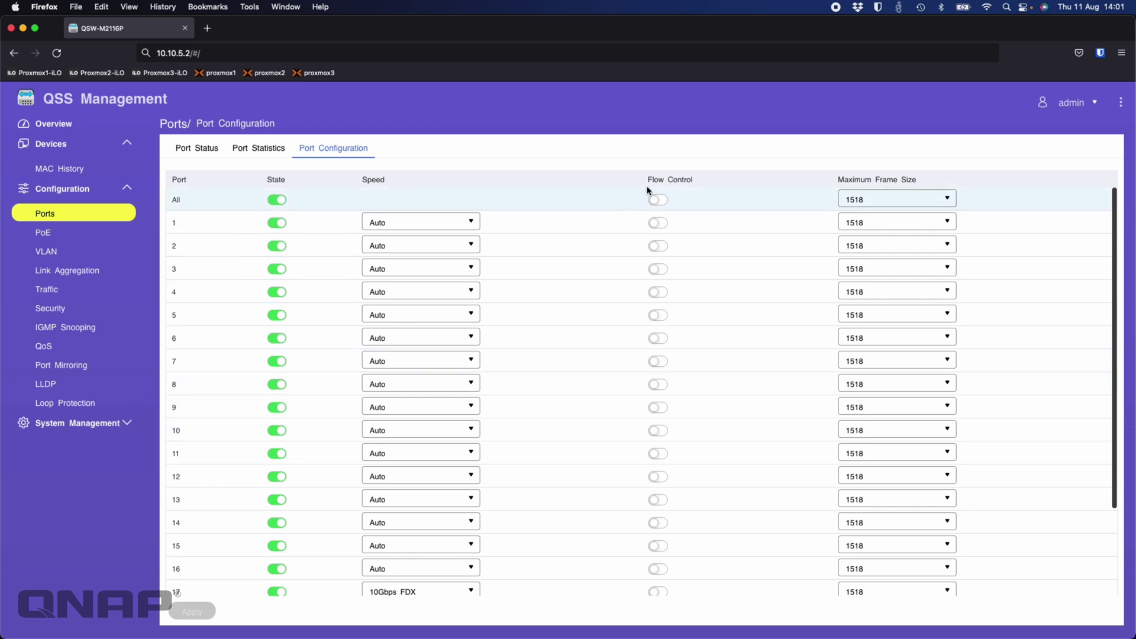
click(464, 223)
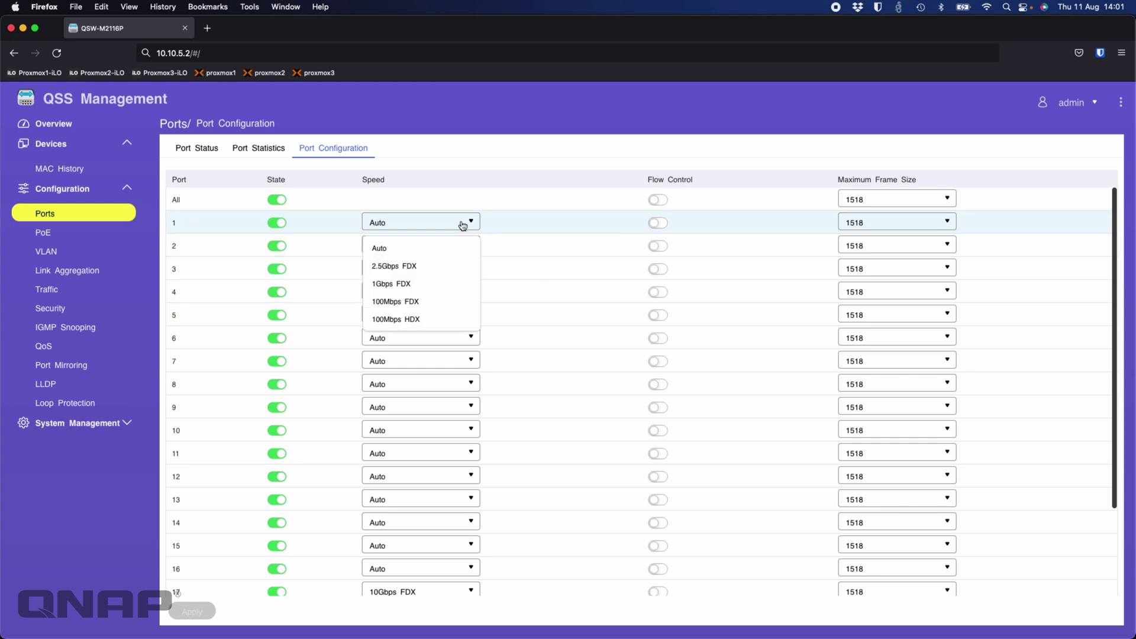
click(531, 237)
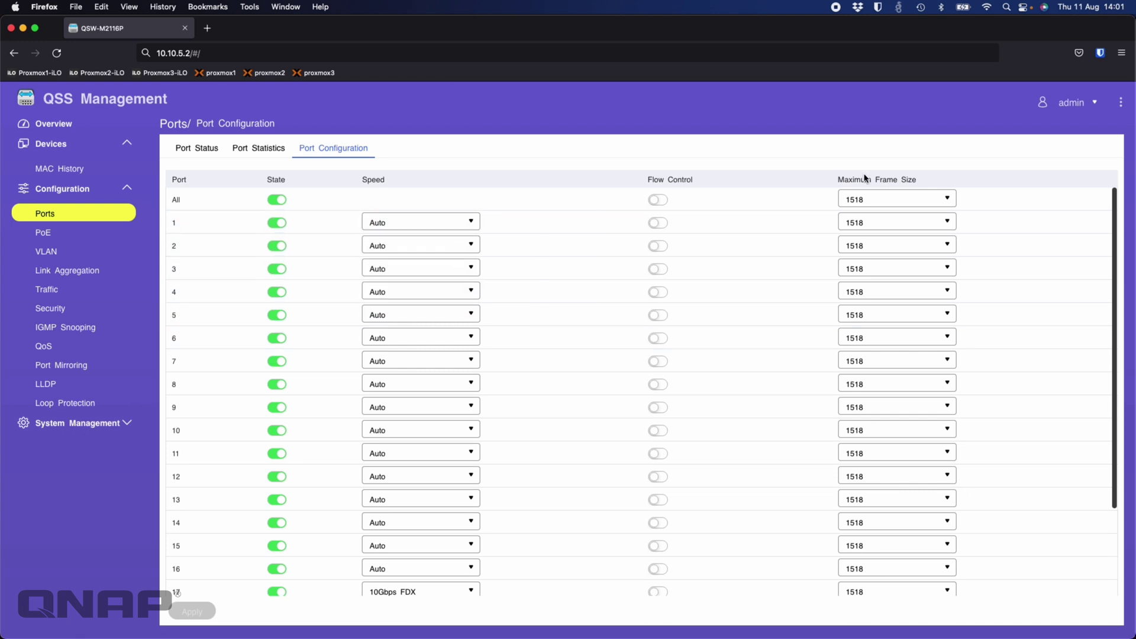
click(933, 200)
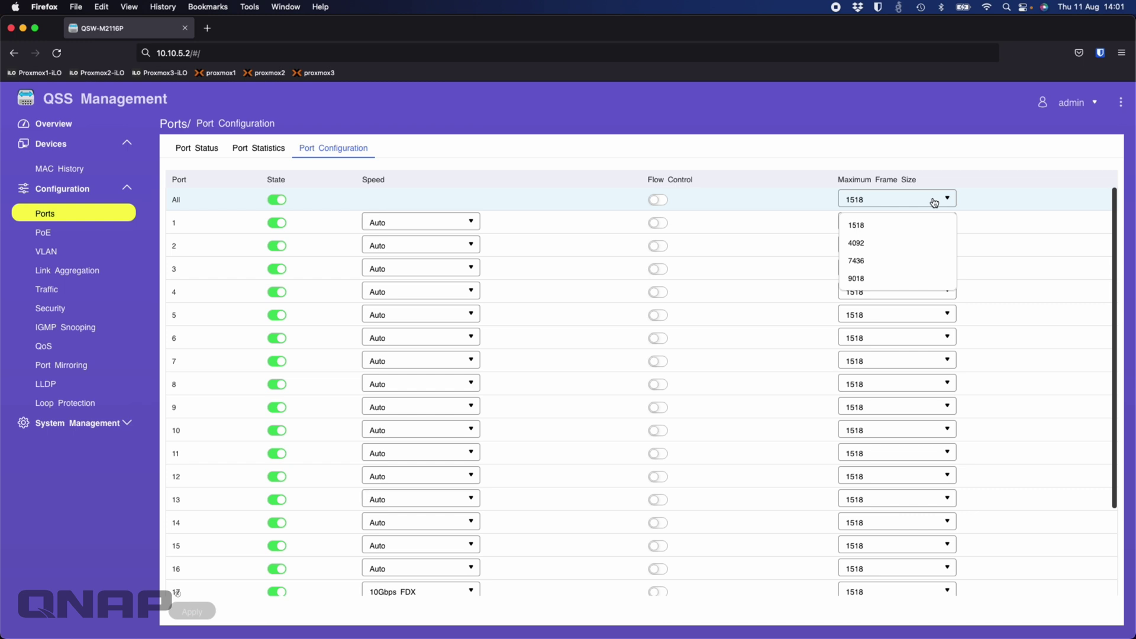
click(908, 161)
Step: Open the PoE Power Consumption page, keeping the chart on all ports
click(75, 234)
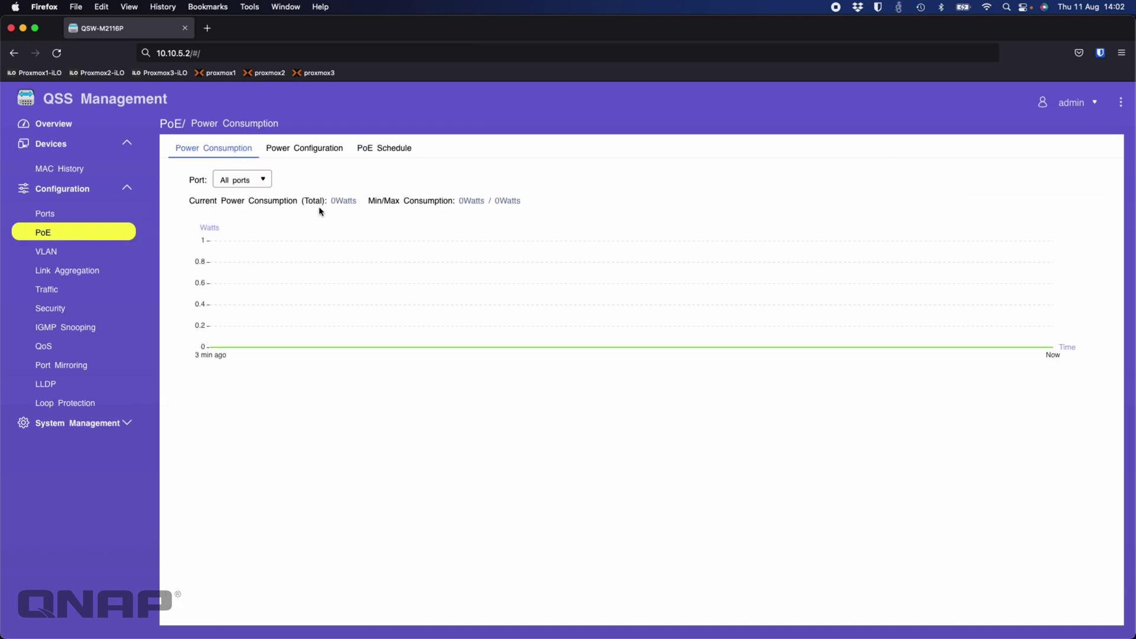
click(268, 186)
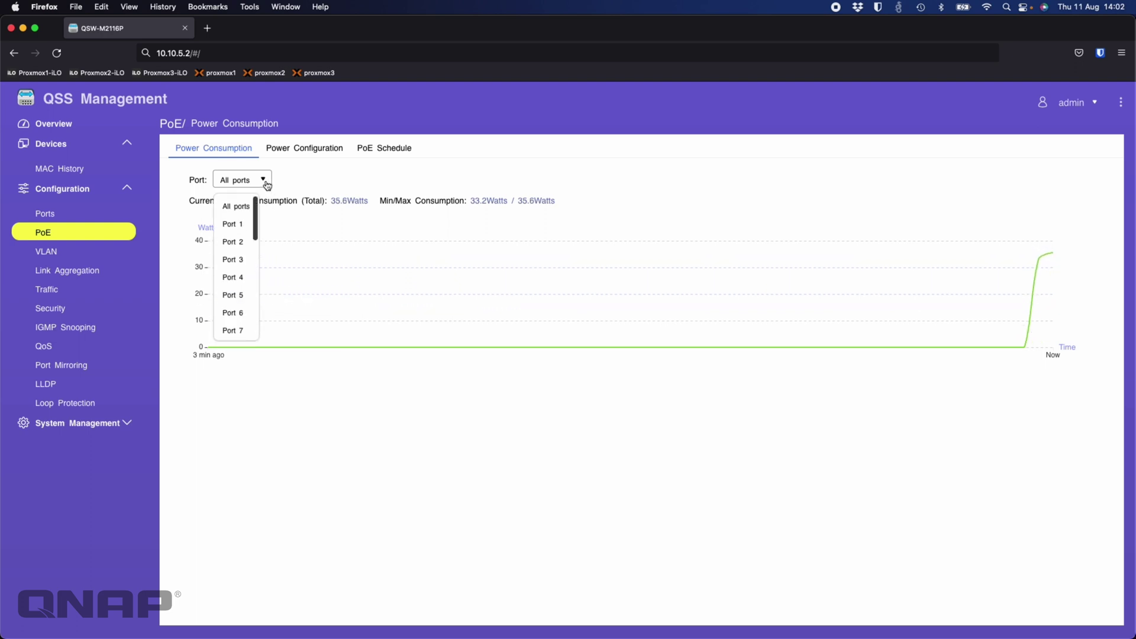
click(268, 186)
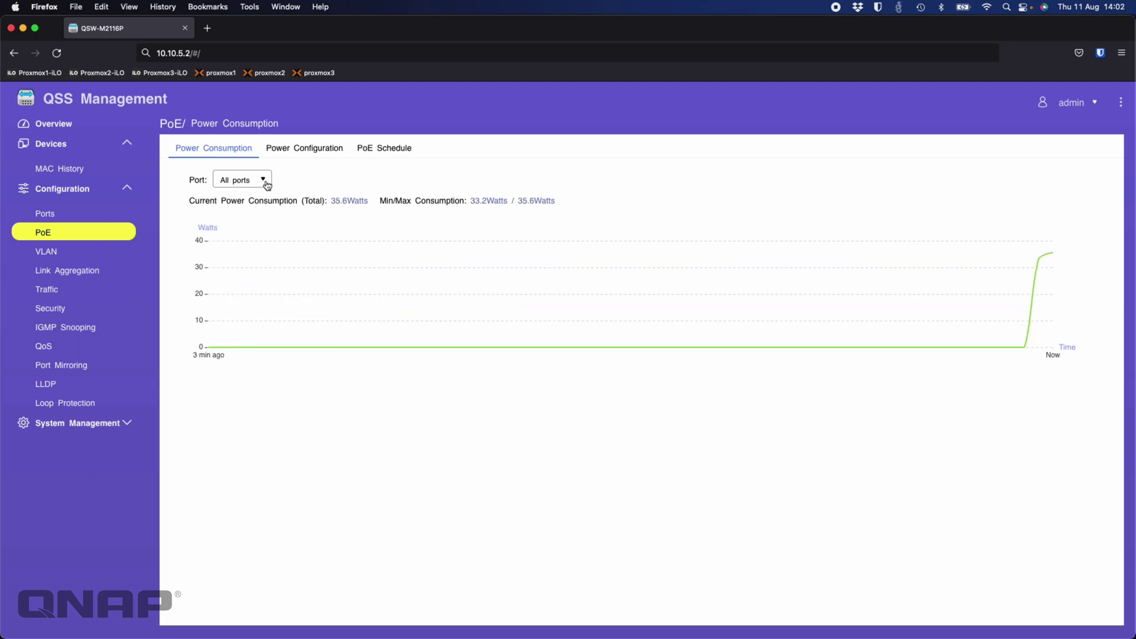
Step: In Power Configuration, inspect PoE mode choices for ports 1 and 19 and port 1's priority, unchanged
click(303, 151)
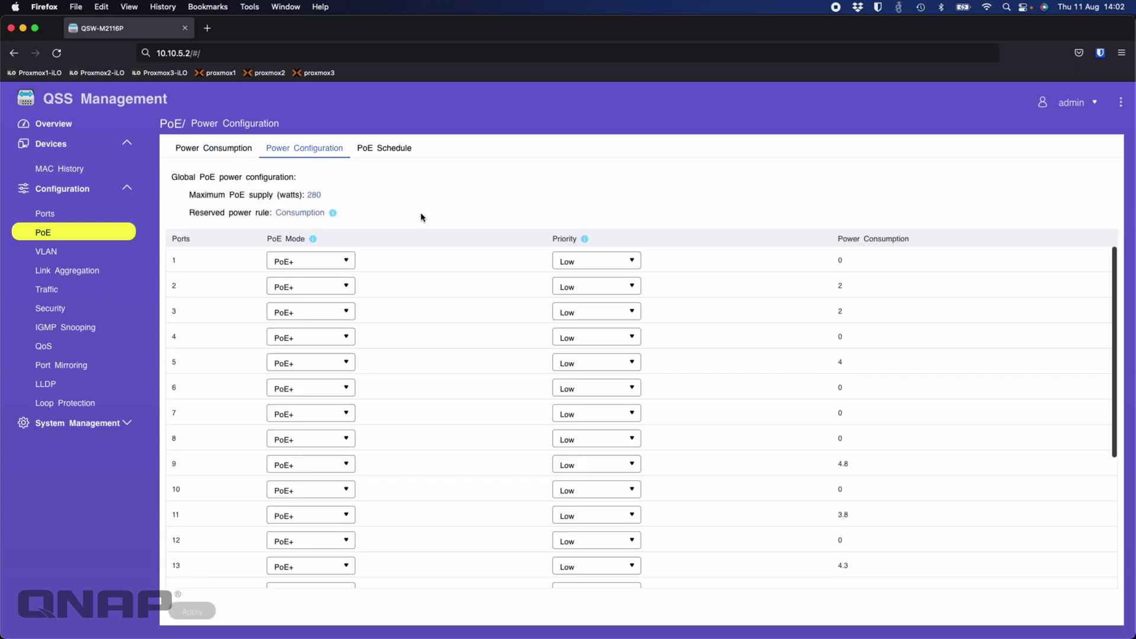
click(342, 260)
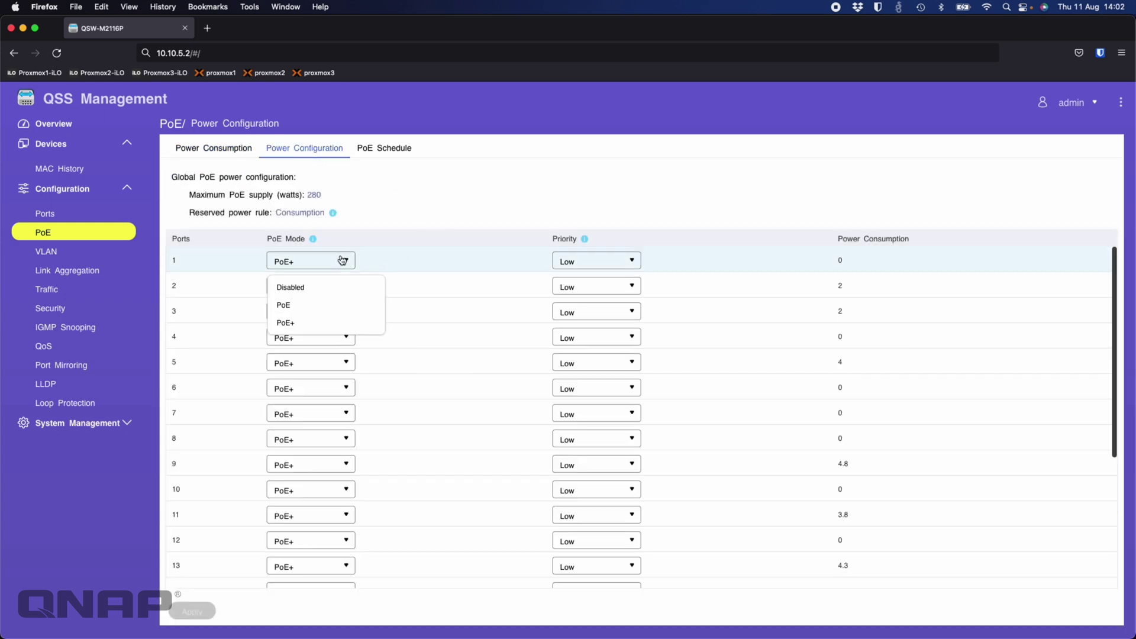
click(442, 237)
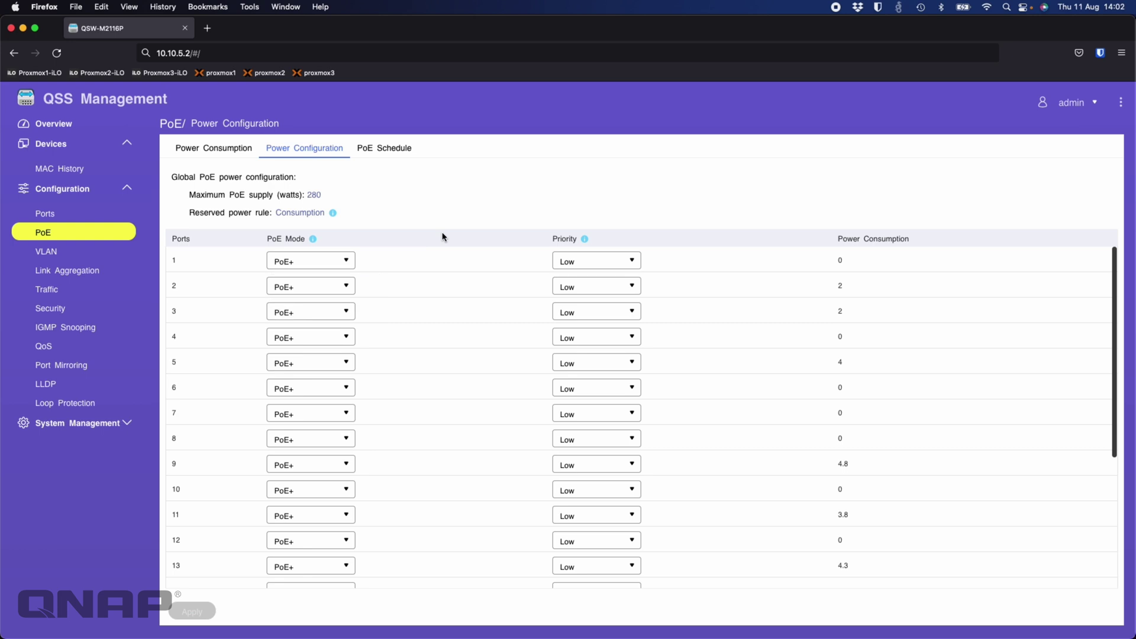
scroll(416, 373, down, 3)
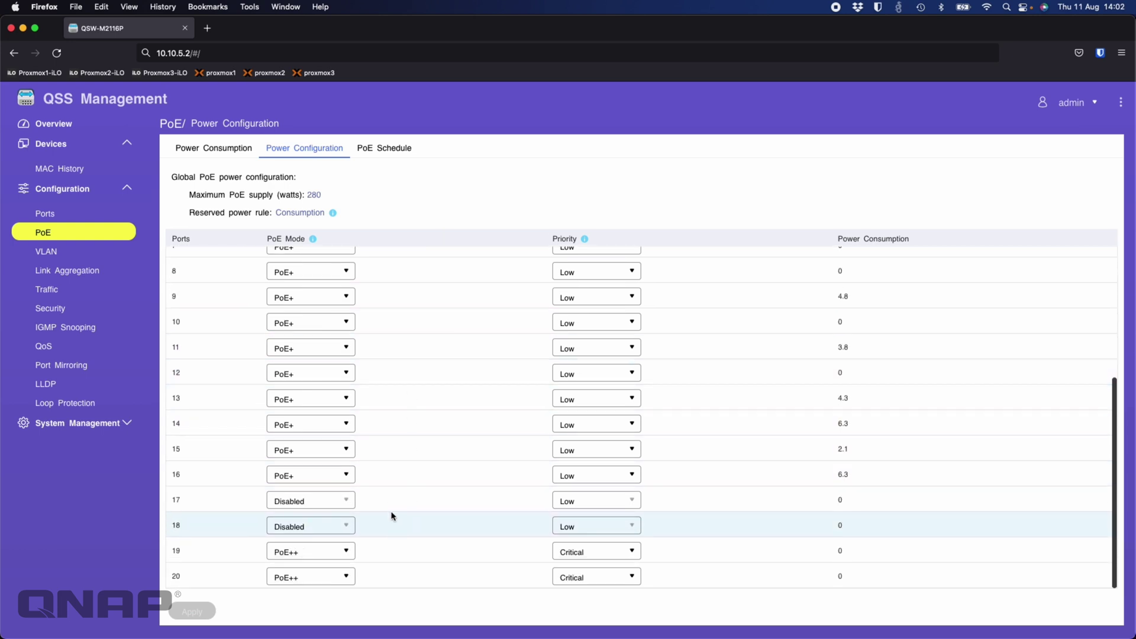
click(345, 552)
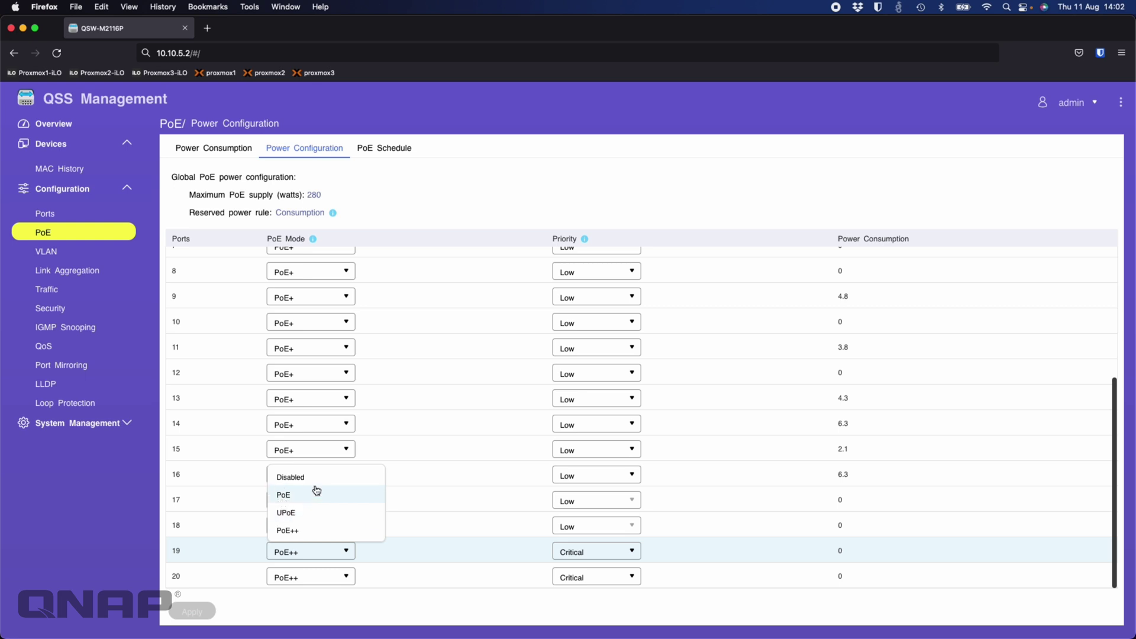
click(451, 435)
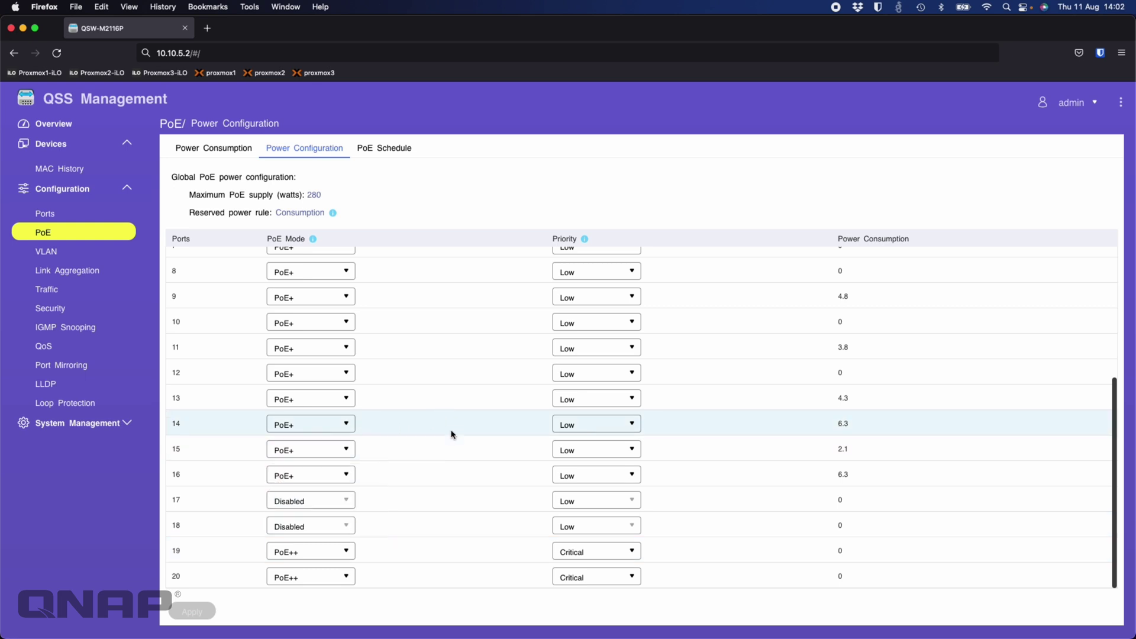
scroll(451, 435, up, 5)
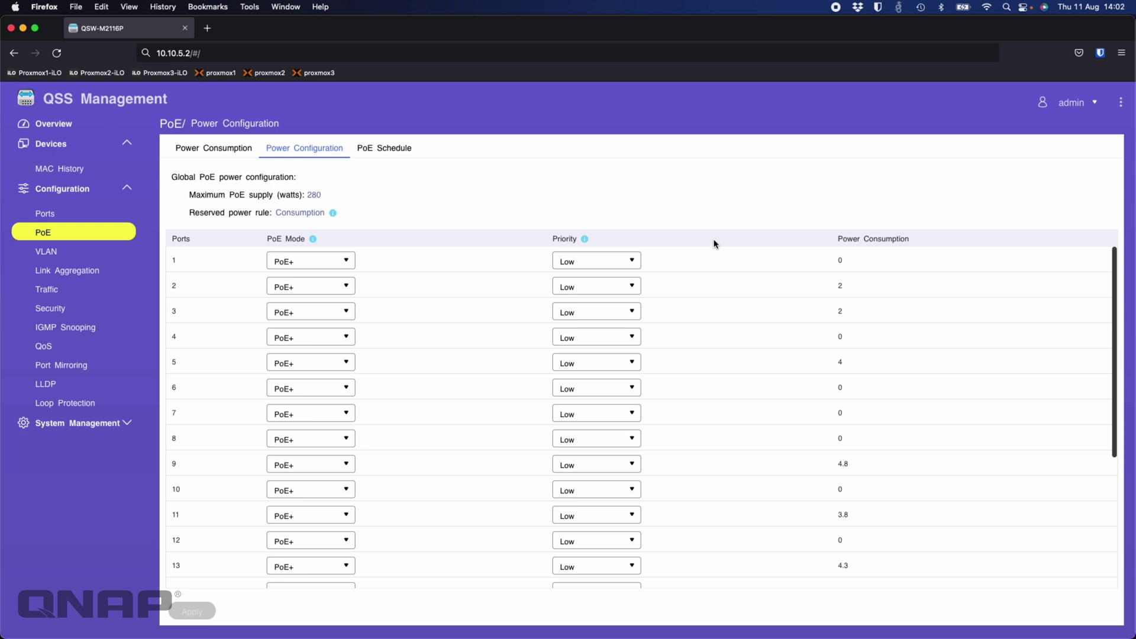
scroll(655, 322, down, 5)
scroll(654, 322, up, 5)
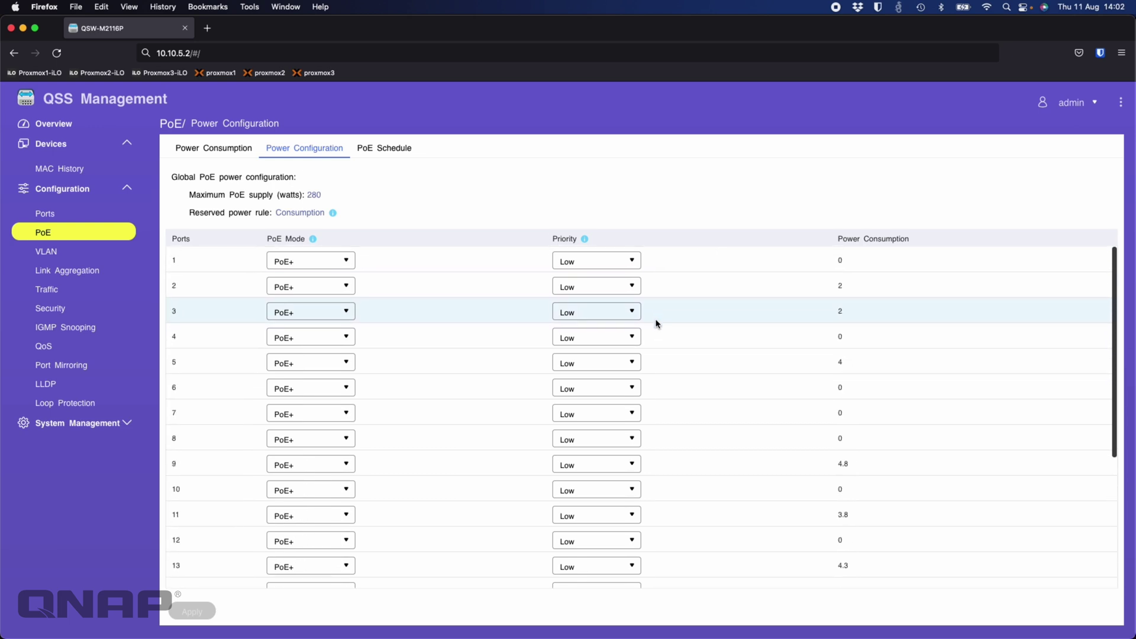
click(618, 262)
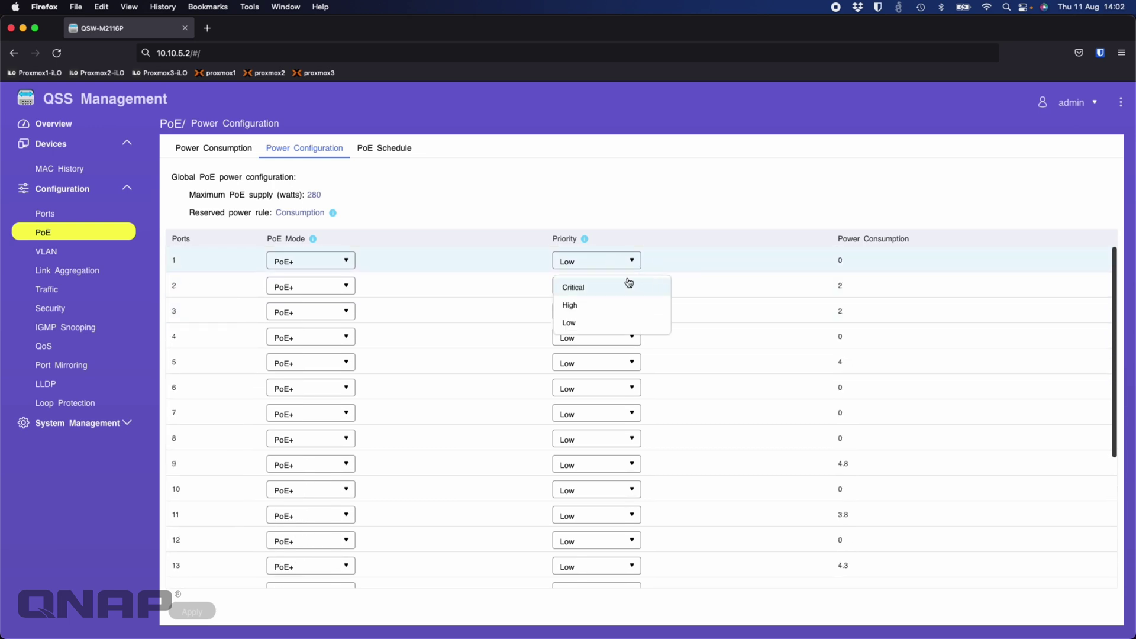
click(681, 234)
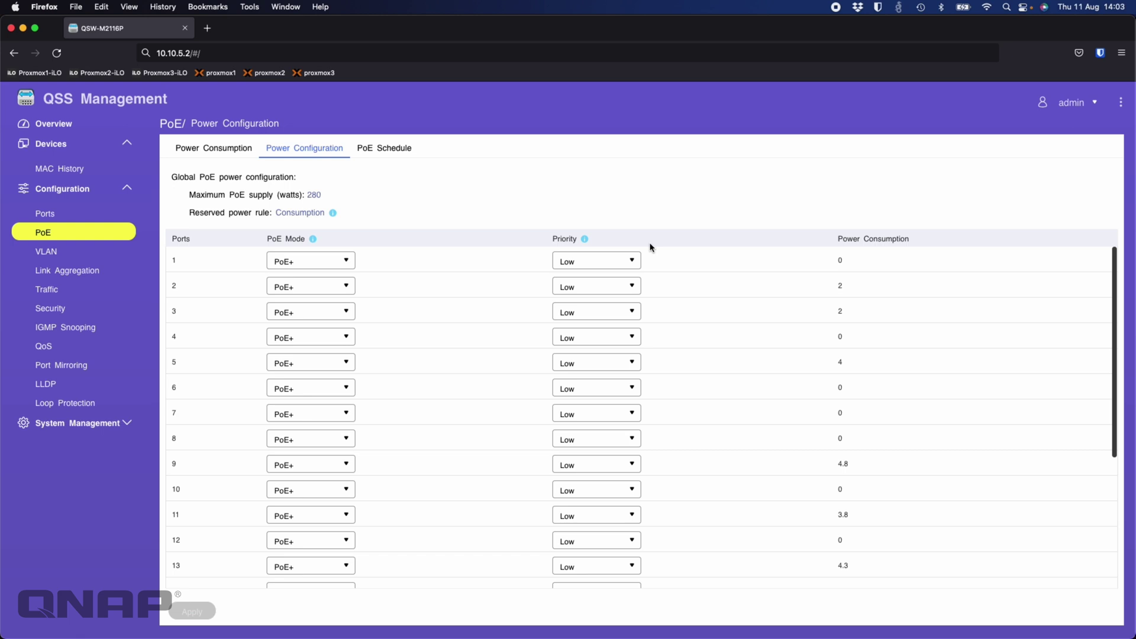
Step: Open the PoE Schedule overview and preview port 1's schedule settings, cancelling without saving
click(379, 148)
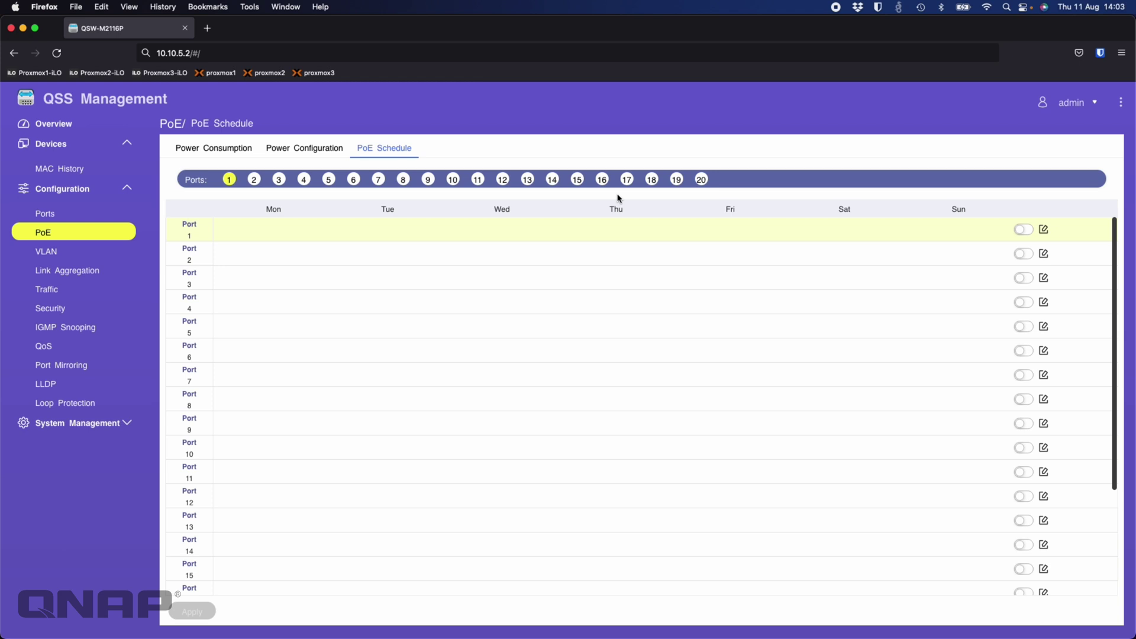
click(1043, 229)
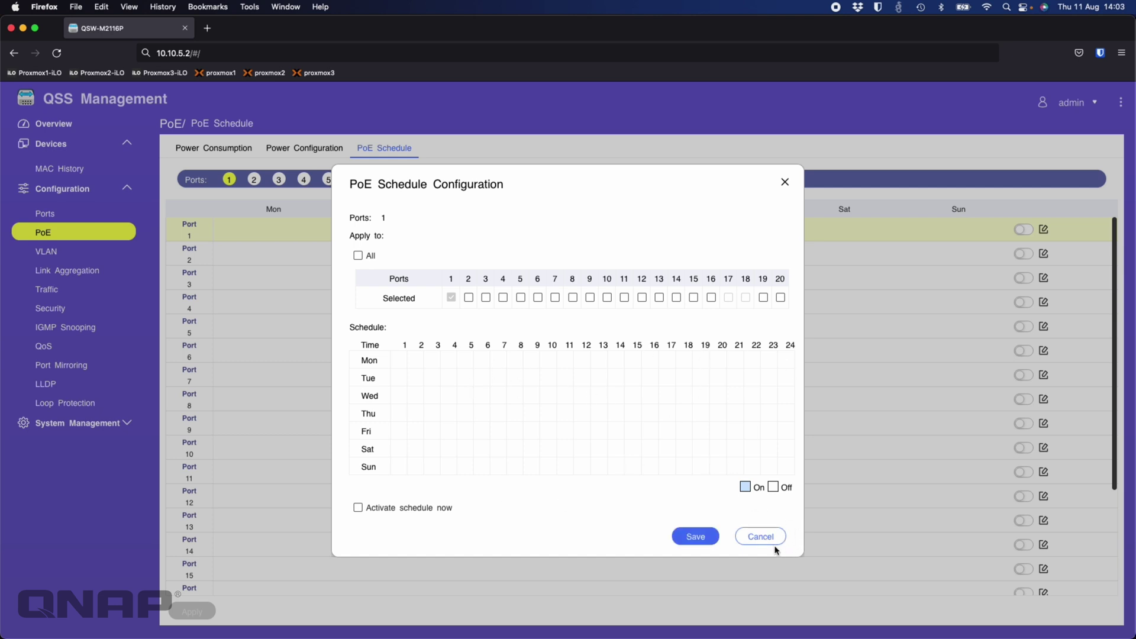
click(761, 536)
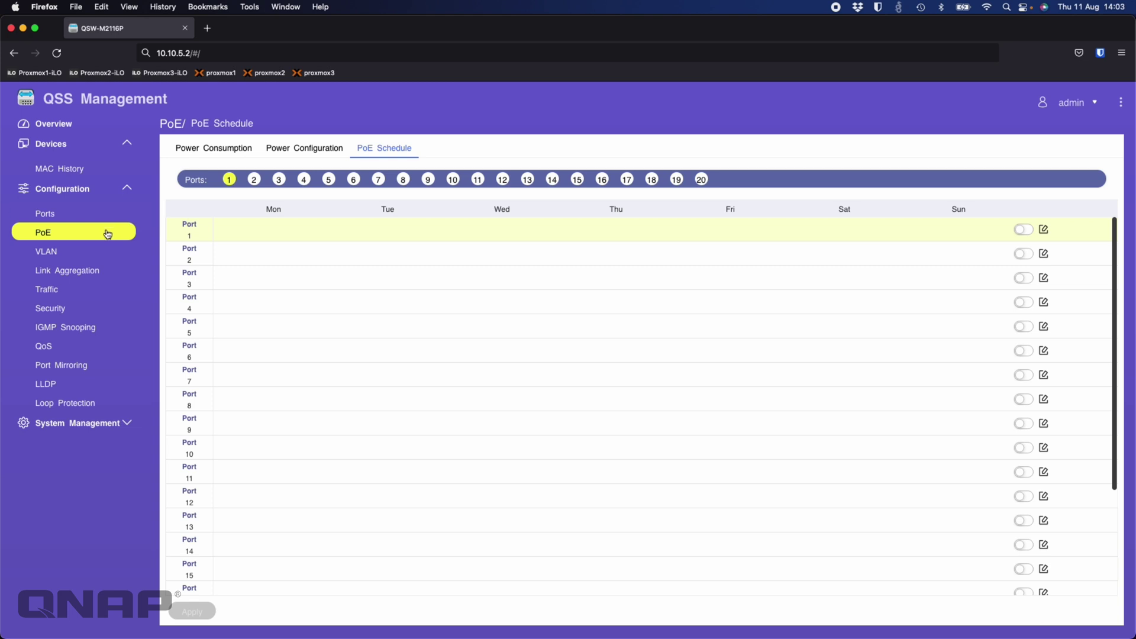
click(87, 251)
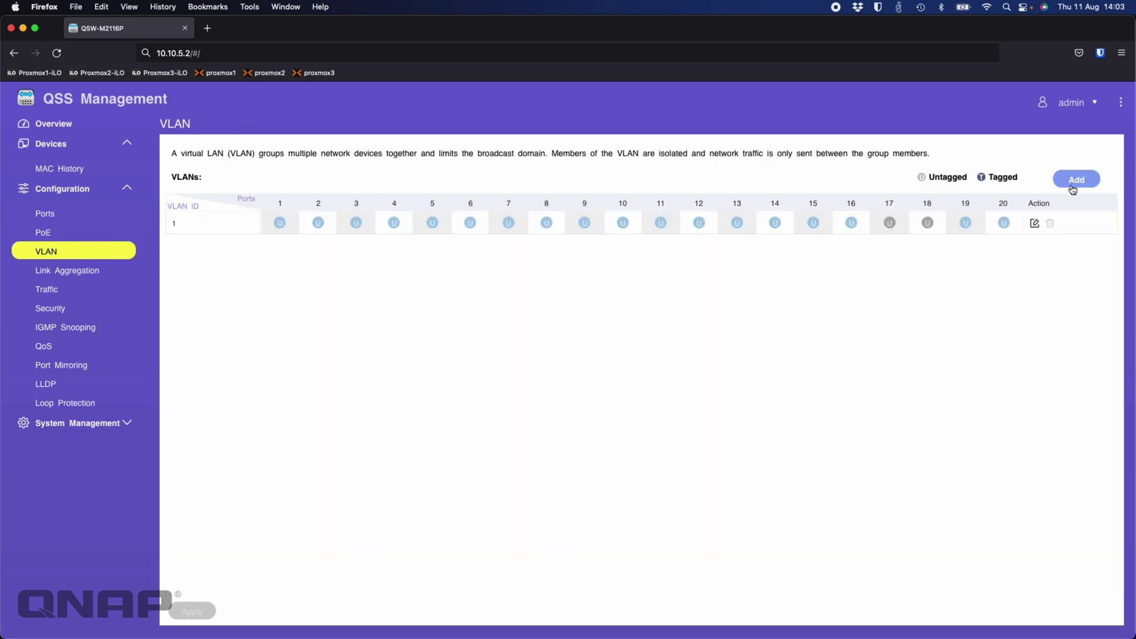
Step: Preview the Add VLAN dialog and cancel it, leaving only VLAN 1
click(1073, 187)
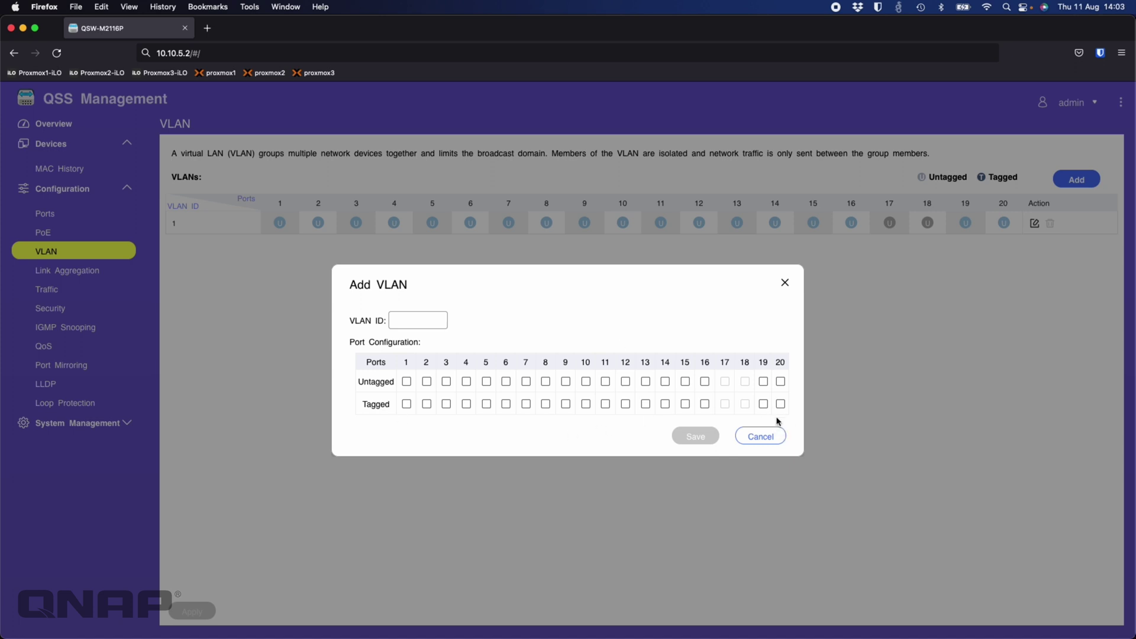
click(761, 436)
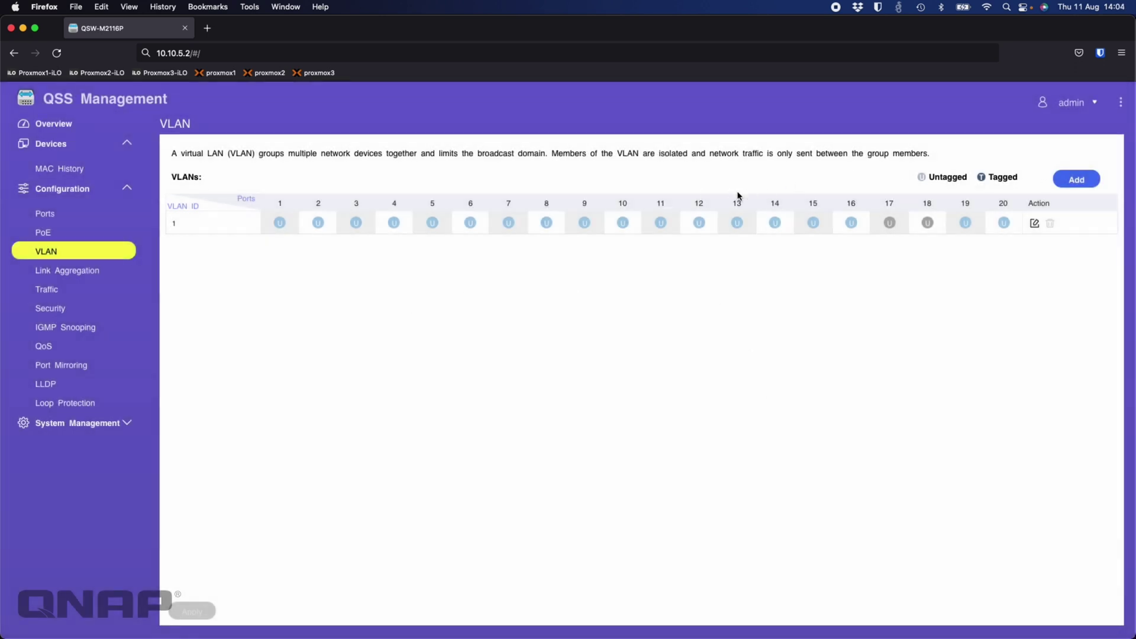
click(54, 269)
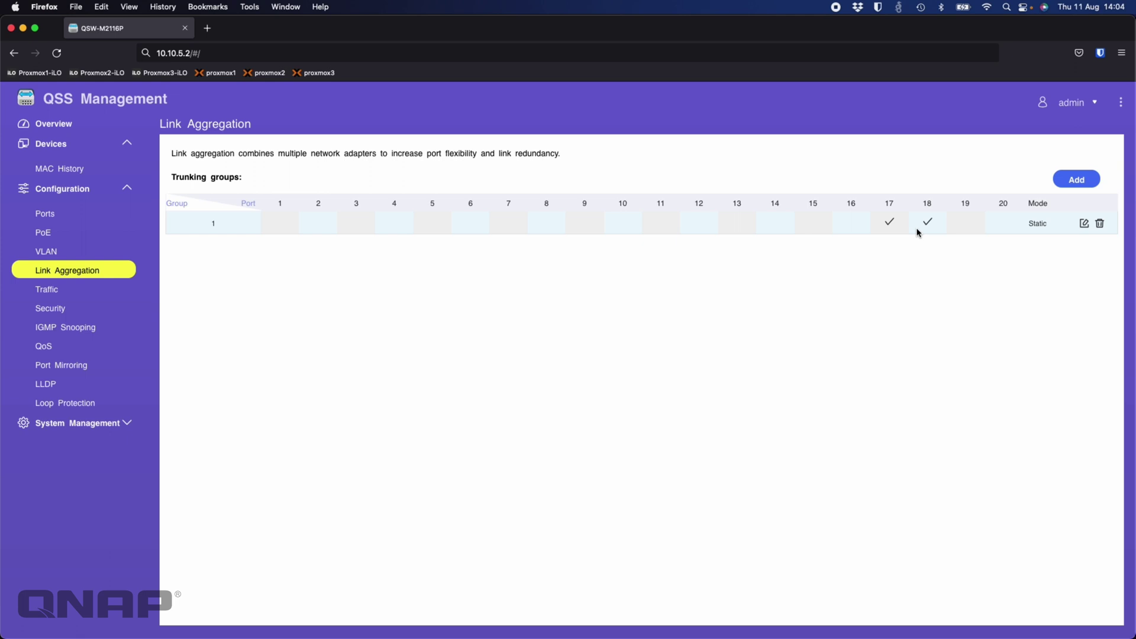
Step: Preview trunk Group 1's edit dialog without changes, then open the Traffic MAC Address Table
click(1084, 224)
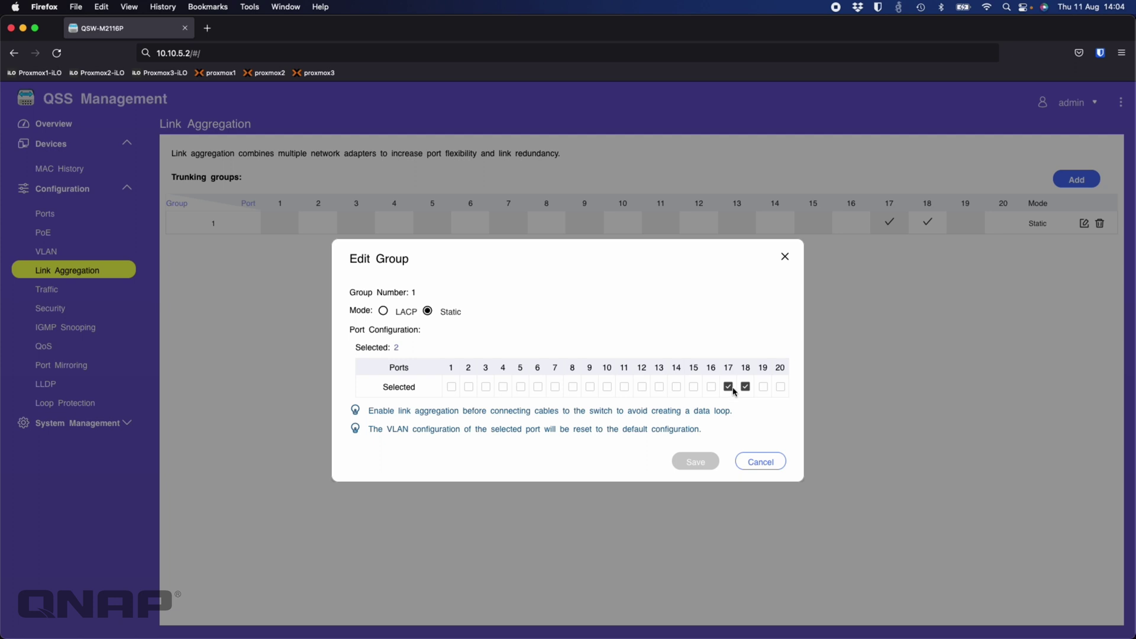
click(773, 465)
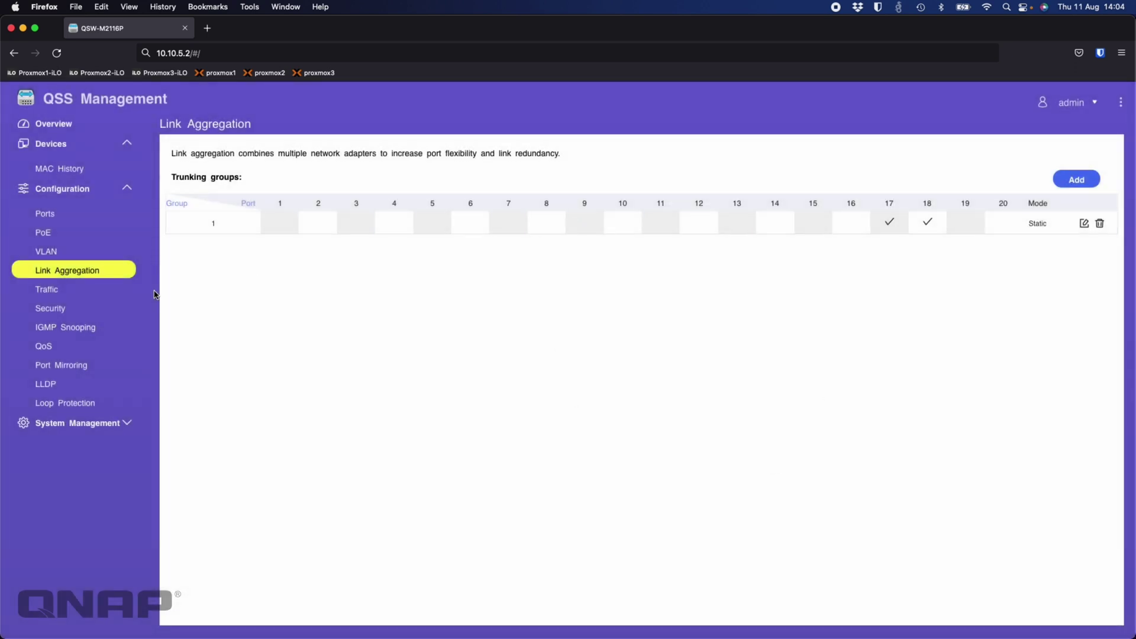
click(80, 290)
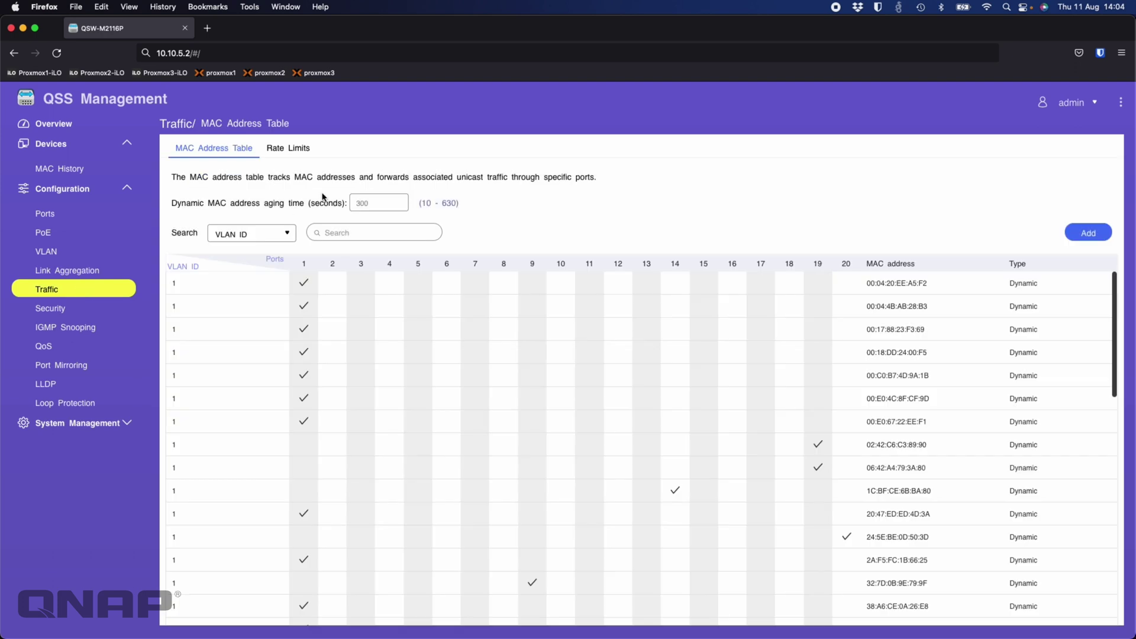
Step: Check per-port rate limits and preview port 1's rate limiting settings, cancelling unchanged
click(301, 149)
click(214, 149)
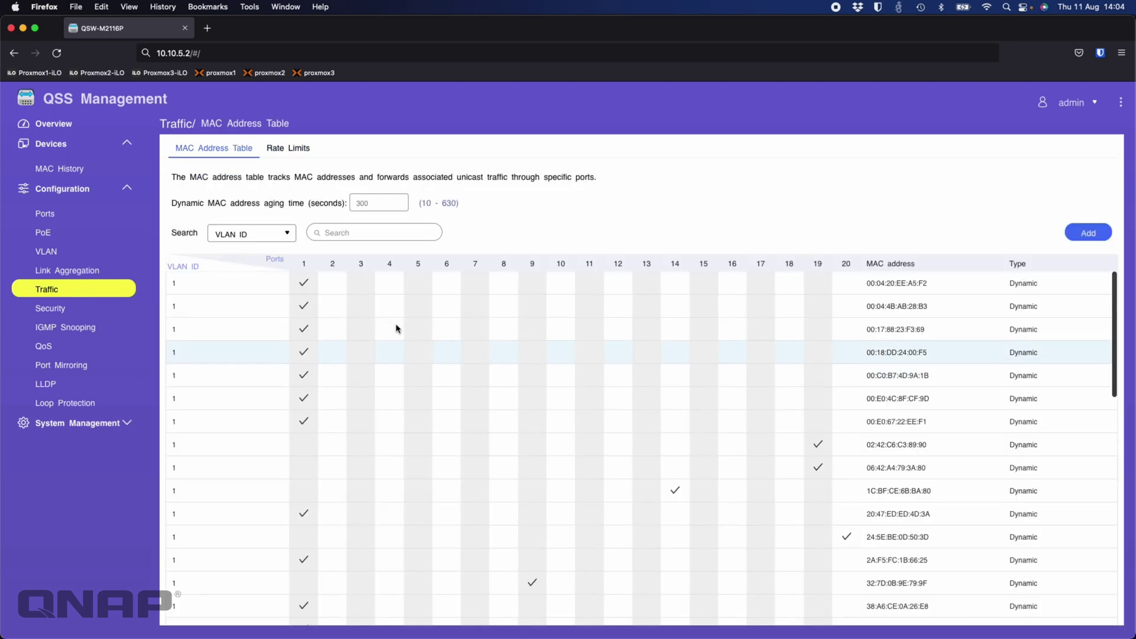
scroll(388, 489, down, 5)
scroll(388, 490, up, 5)
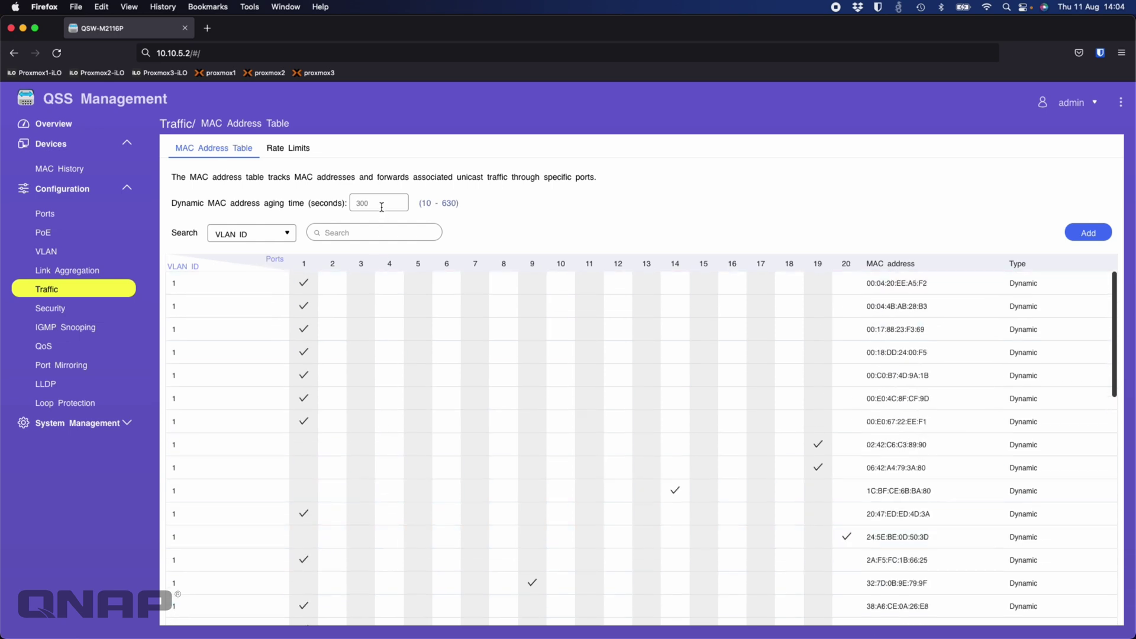
click(301, 148)
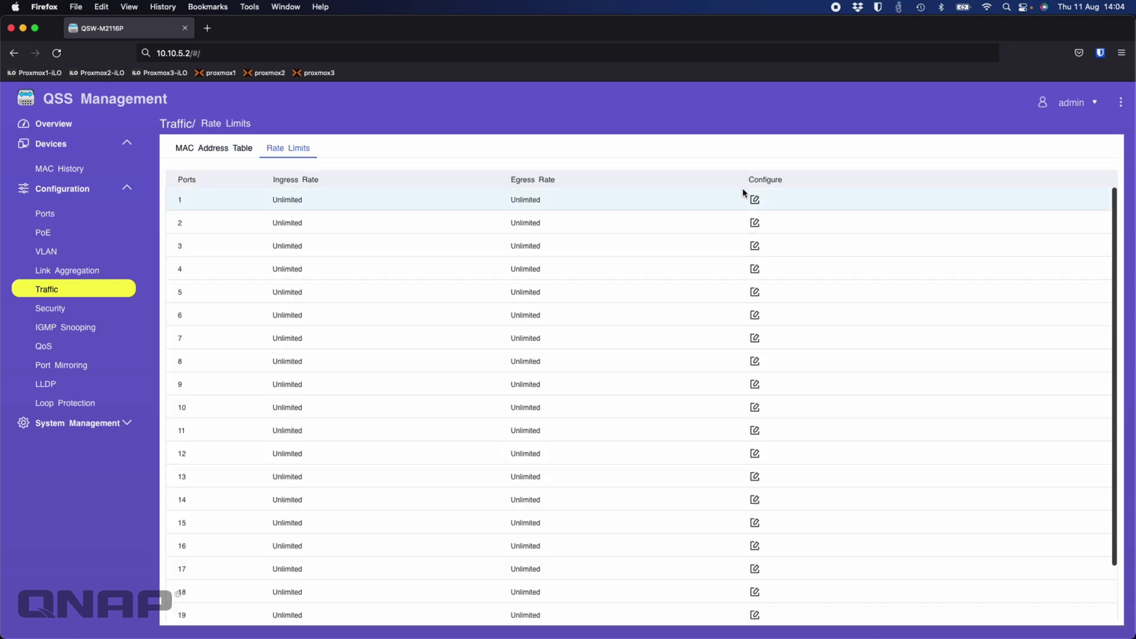
click(755, 199)
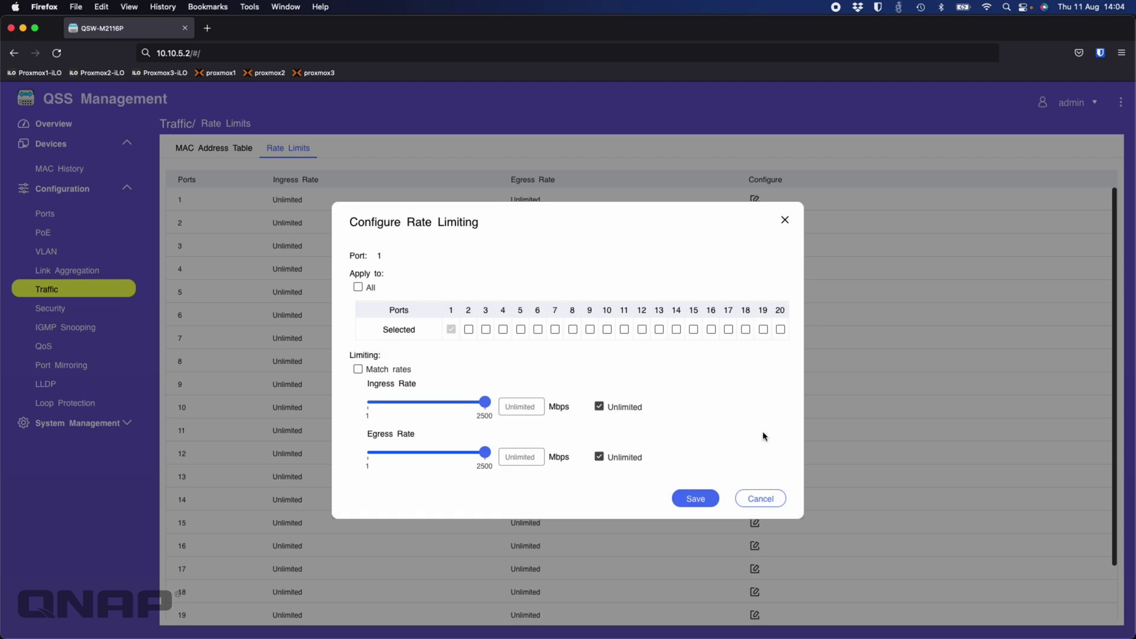
click(772, 502)
click(68, 309)
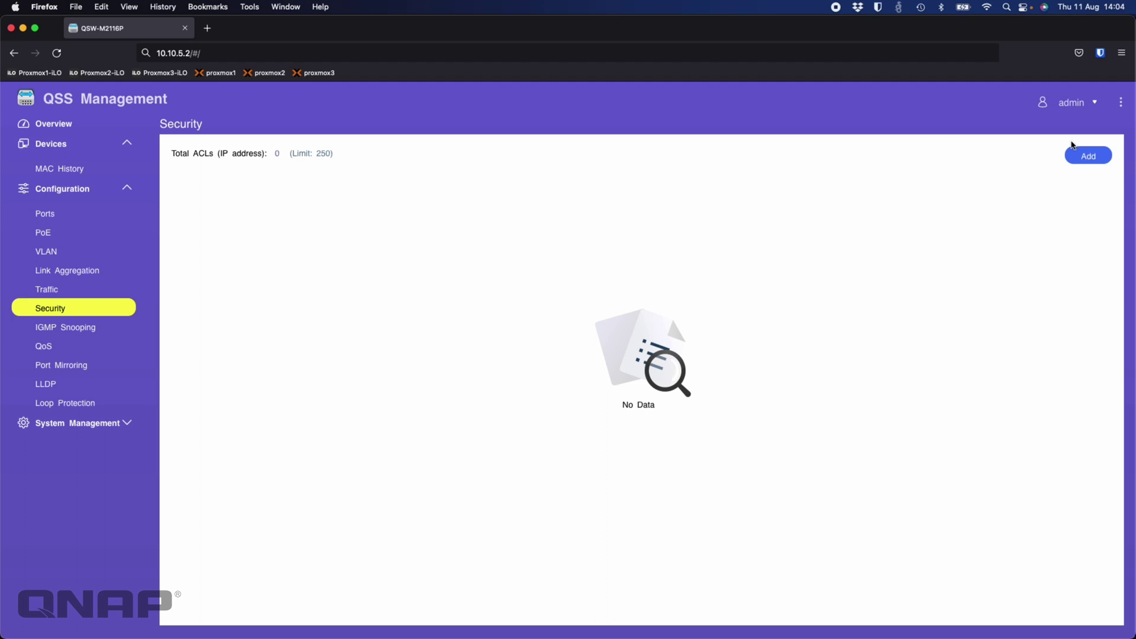
Step: Preview the Add ACL dialog and cancel it, then go to IGMP Snooping
click(1095, 155)
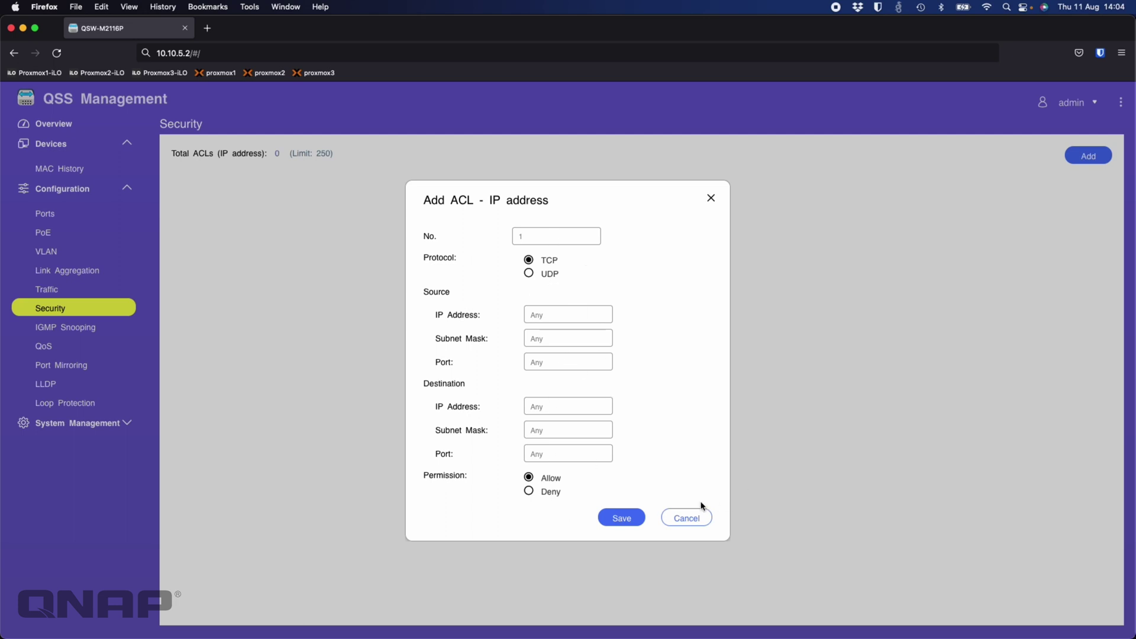
click(686, 518)
click(76, 333)
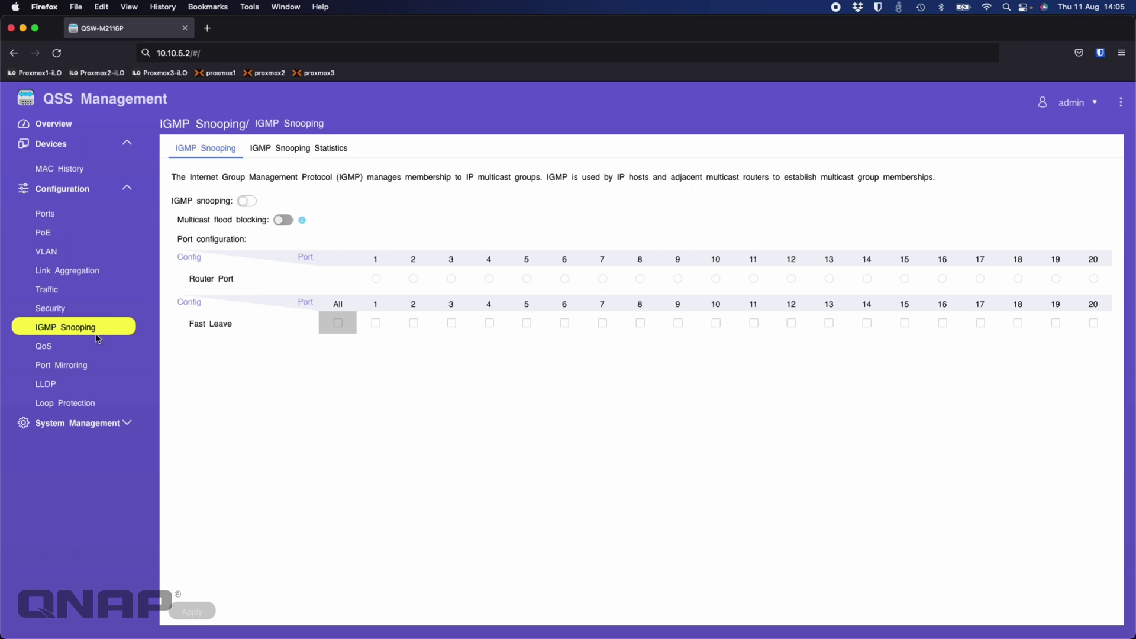
Step: Under QoS, bring up Port Mirroring, which is off with mirror type Transmit & receive
click(92, 353)
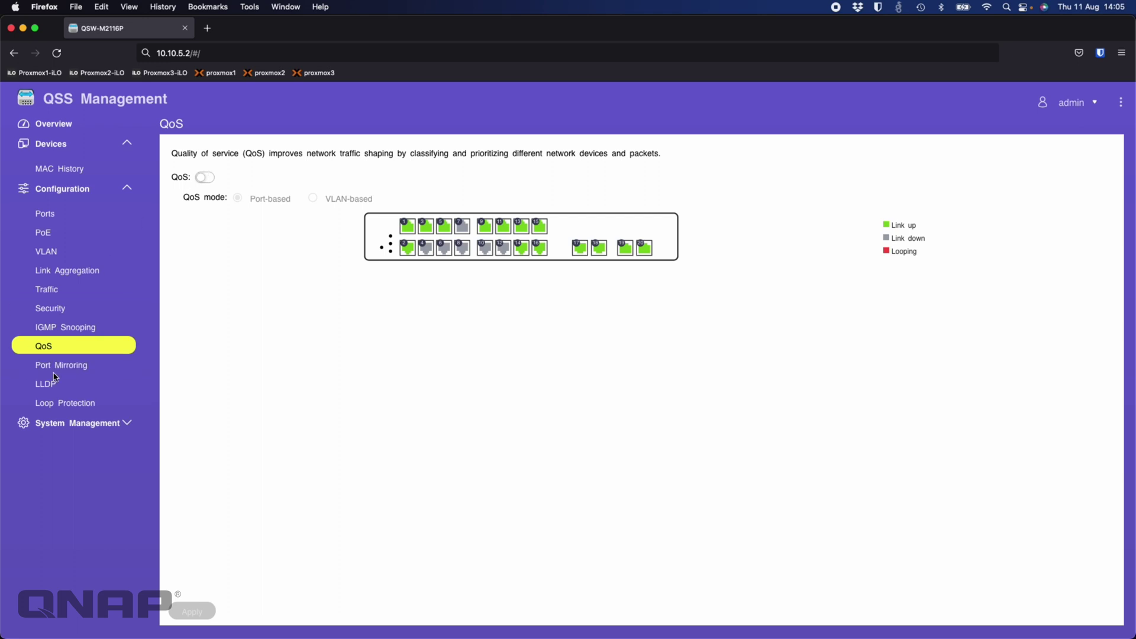
click(82, 370)
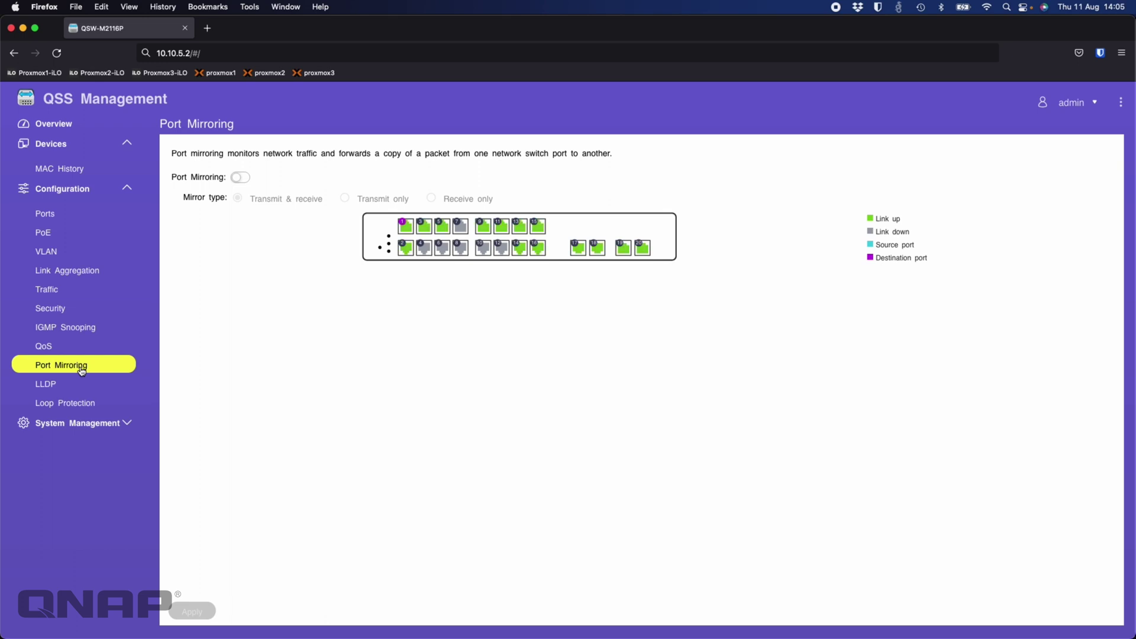
Step: List LLDP remote devices per port, then show Loop Protection: on, 5 s transmission, 180 s shutdown
click(72, 384)
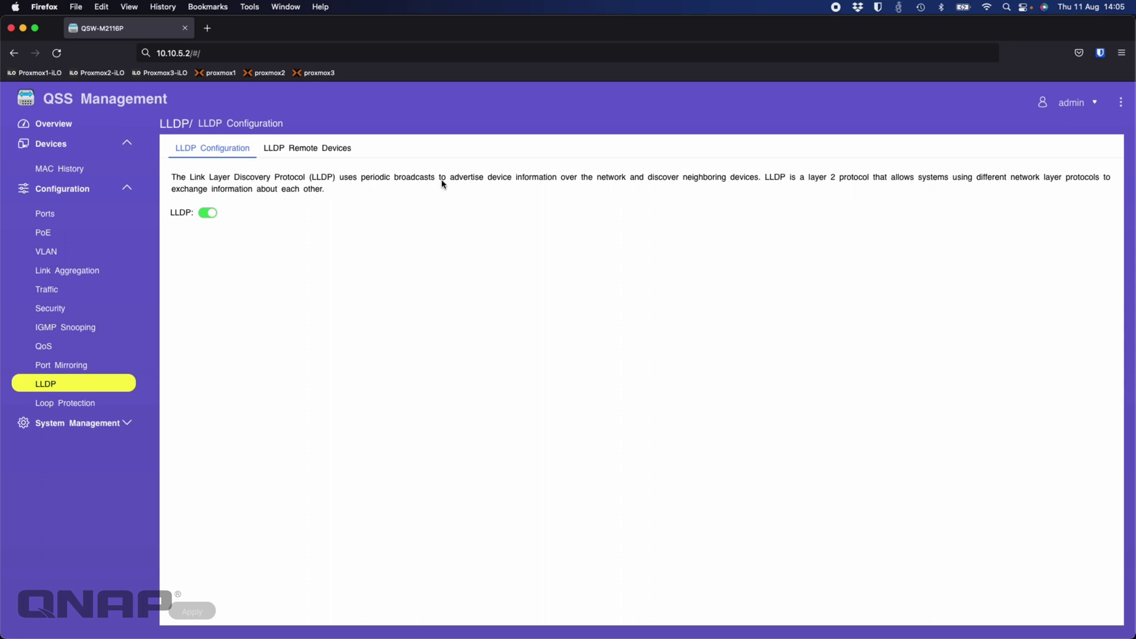
click(308, 153)
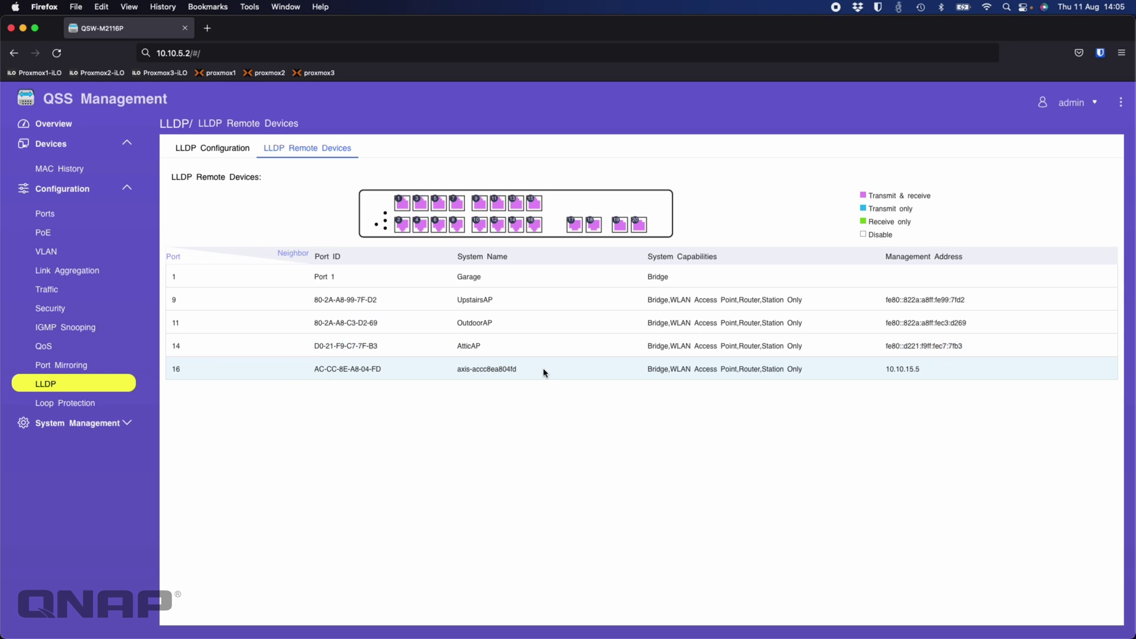
click(72, 405)
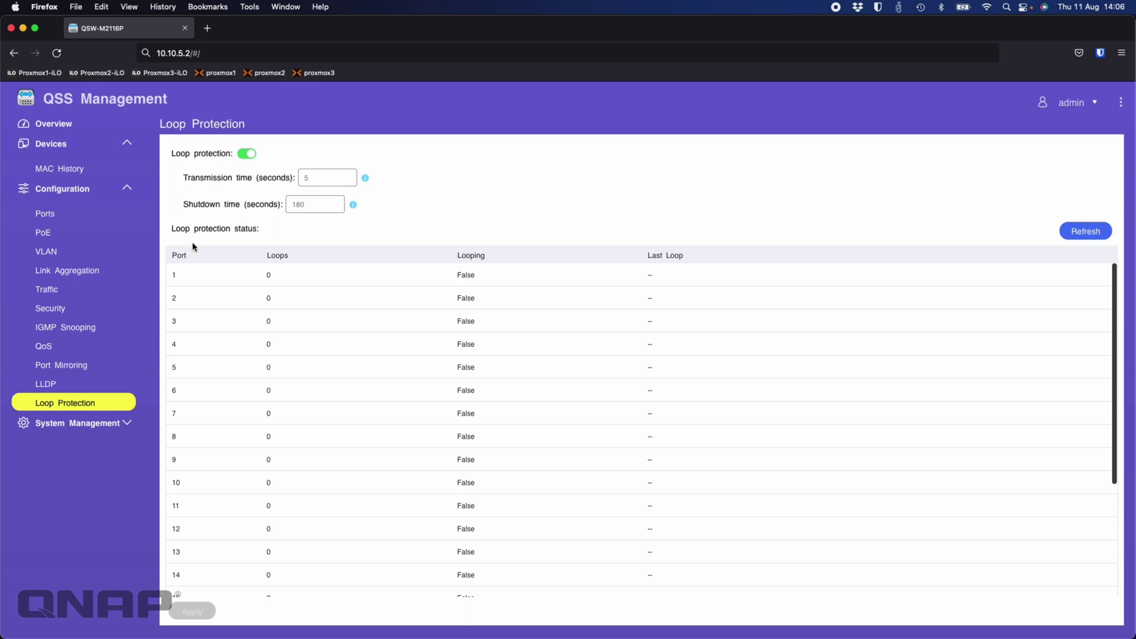
Step: Return to Overview and view System Information under System Management
click(88, 123)
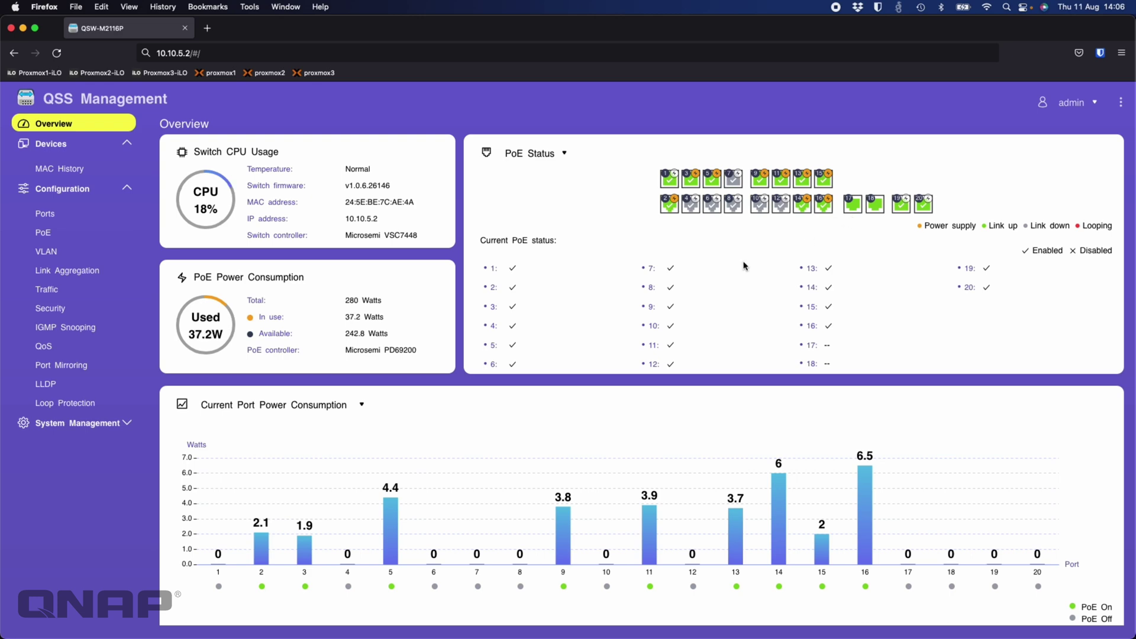
click(108, 425)
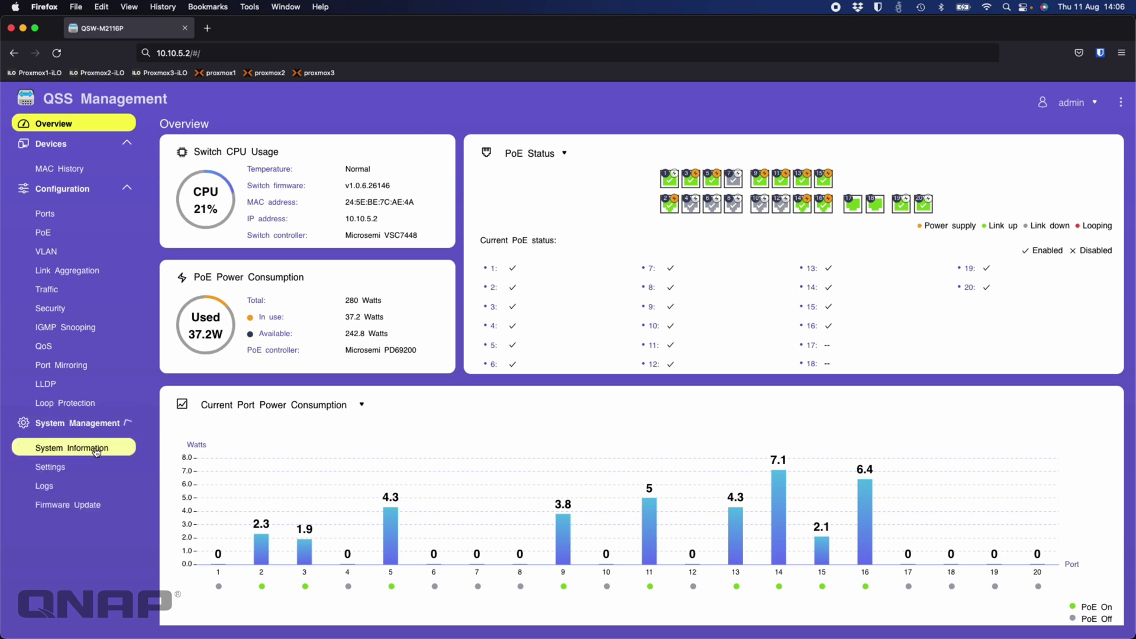
click(92, 452)
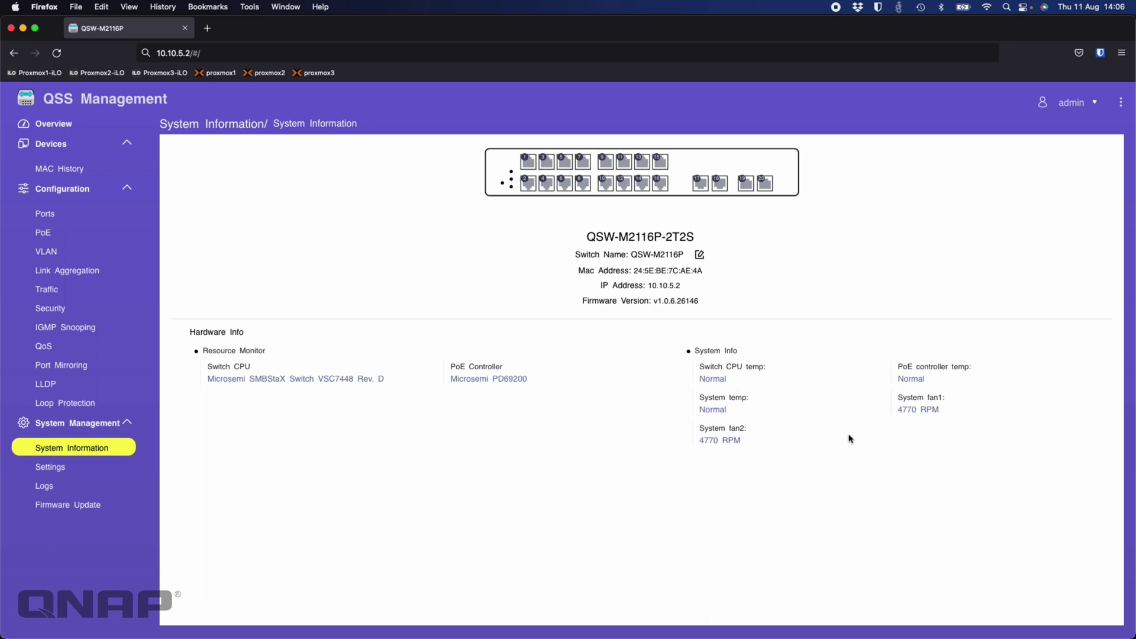
Step: Review the IP, Password, Time and Factory Reset settings, then view the 62-event log
click(80, 467)
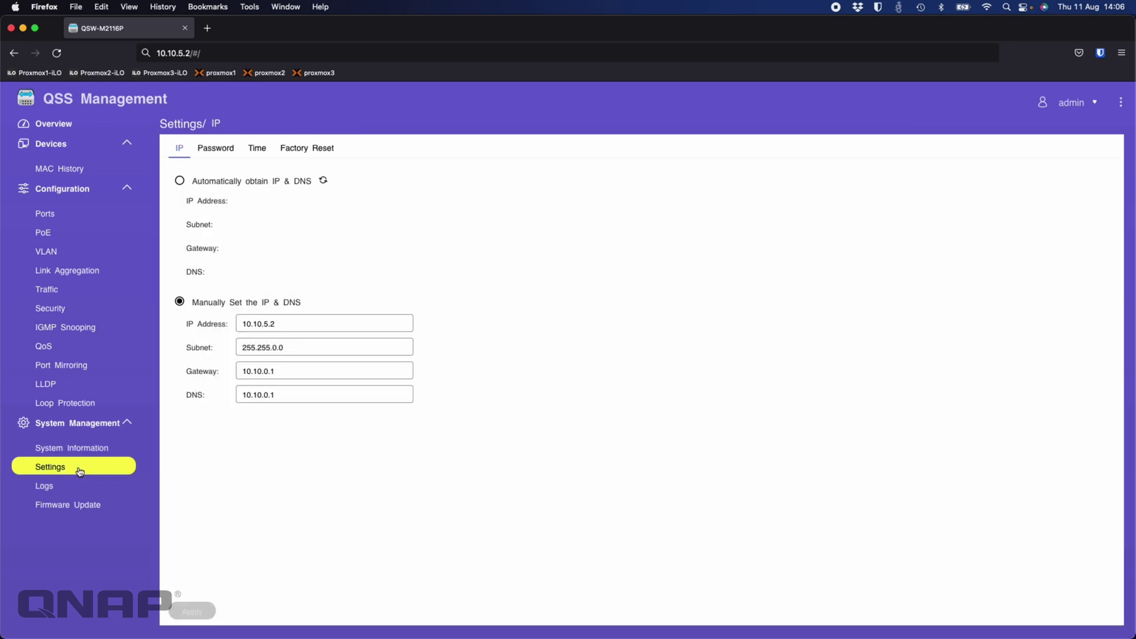
click(209, 149)
click(255, 151)
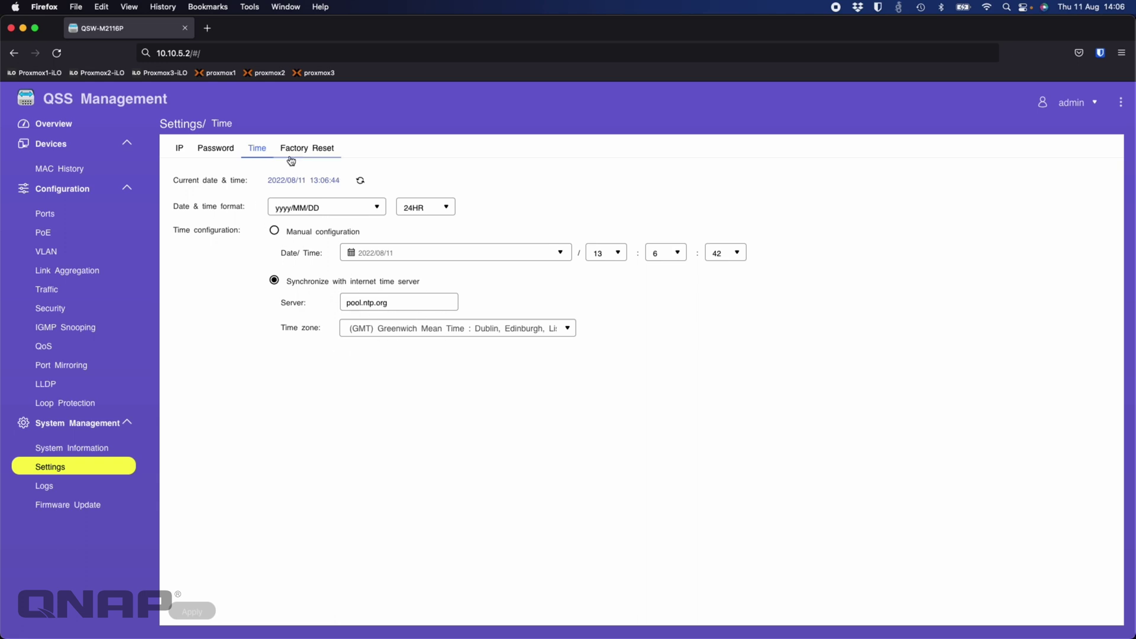
click(313, 151)
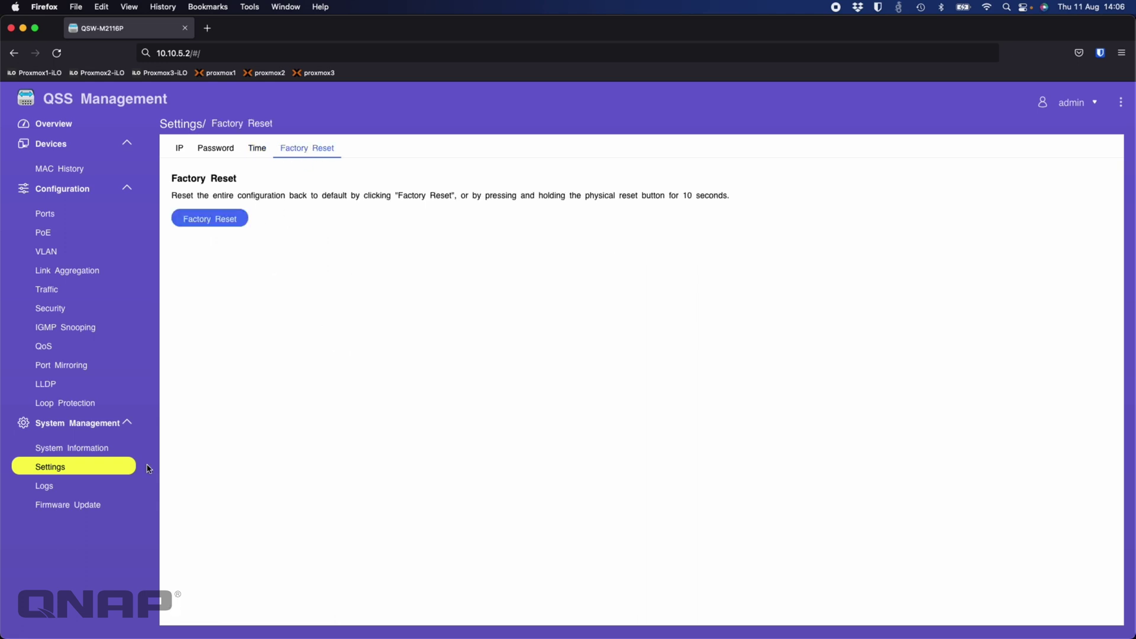
click(81, 488)
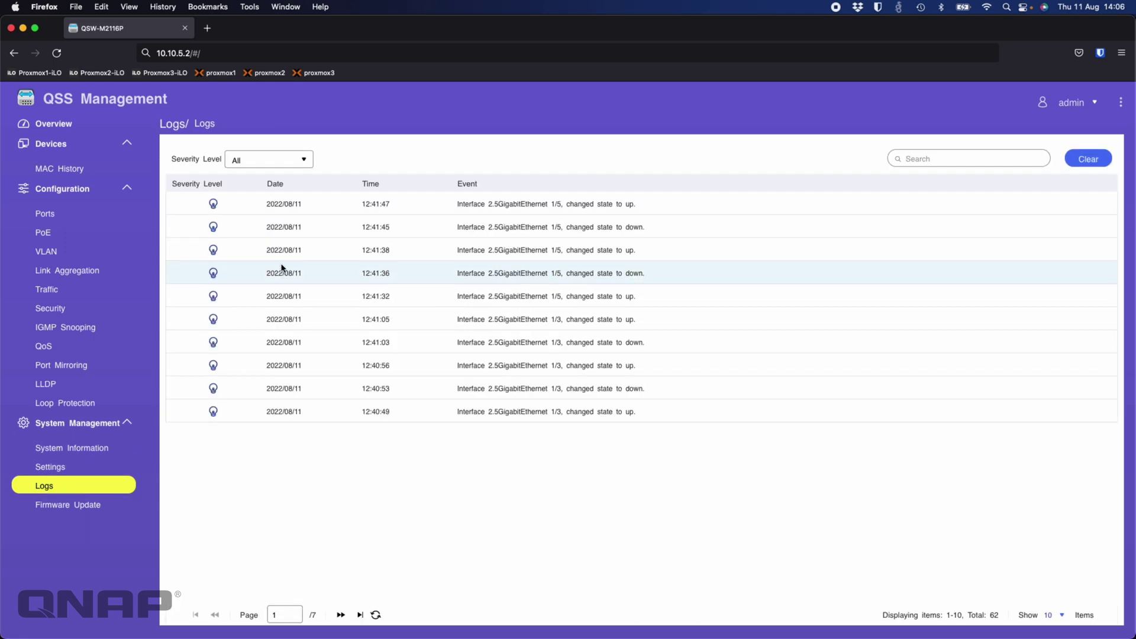
Step: Inspect the Severity Level filter choices, leaving it at All
click(301, 159)
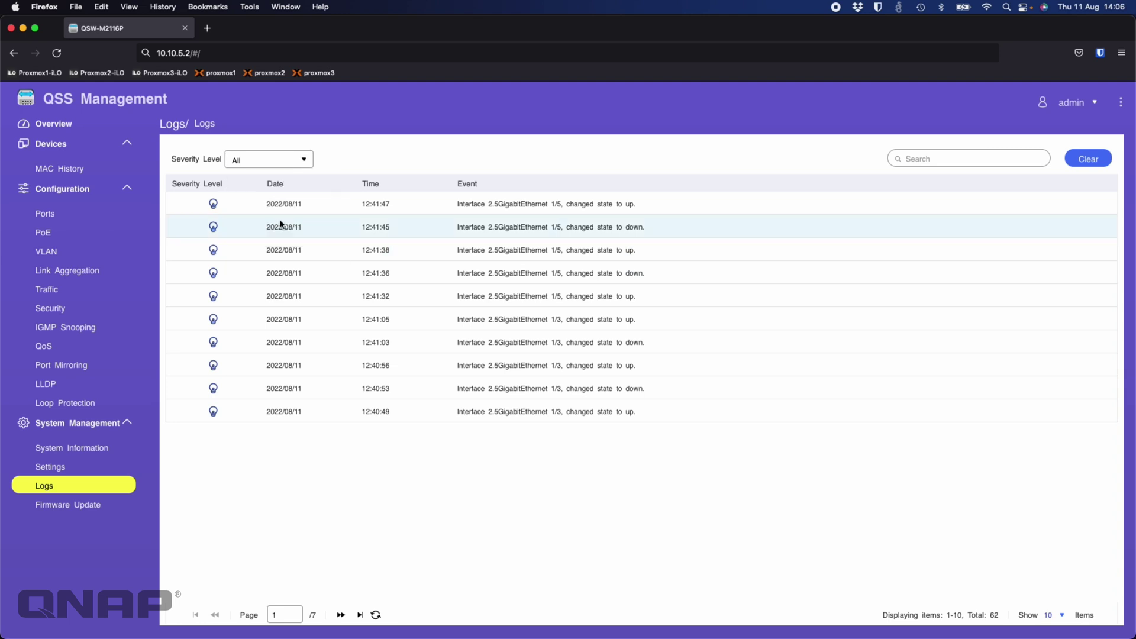
click(249, 164)
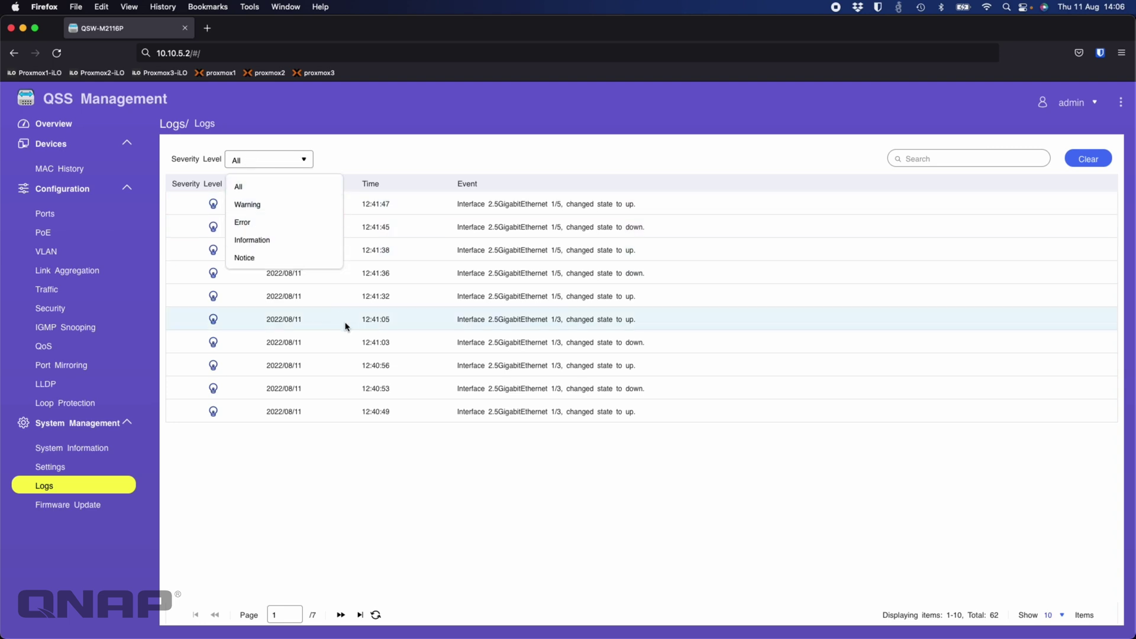
click(401, 496)
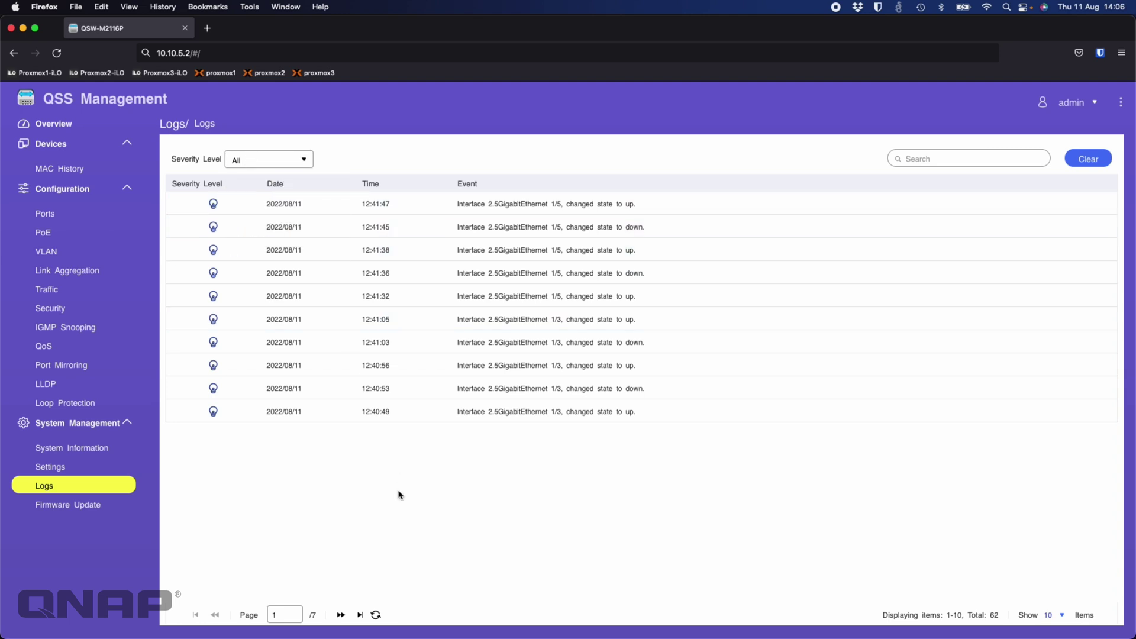
Step: Show 50 log entries per page, then go to Firmware Update
click(1054, 616)
click(1055, 601)
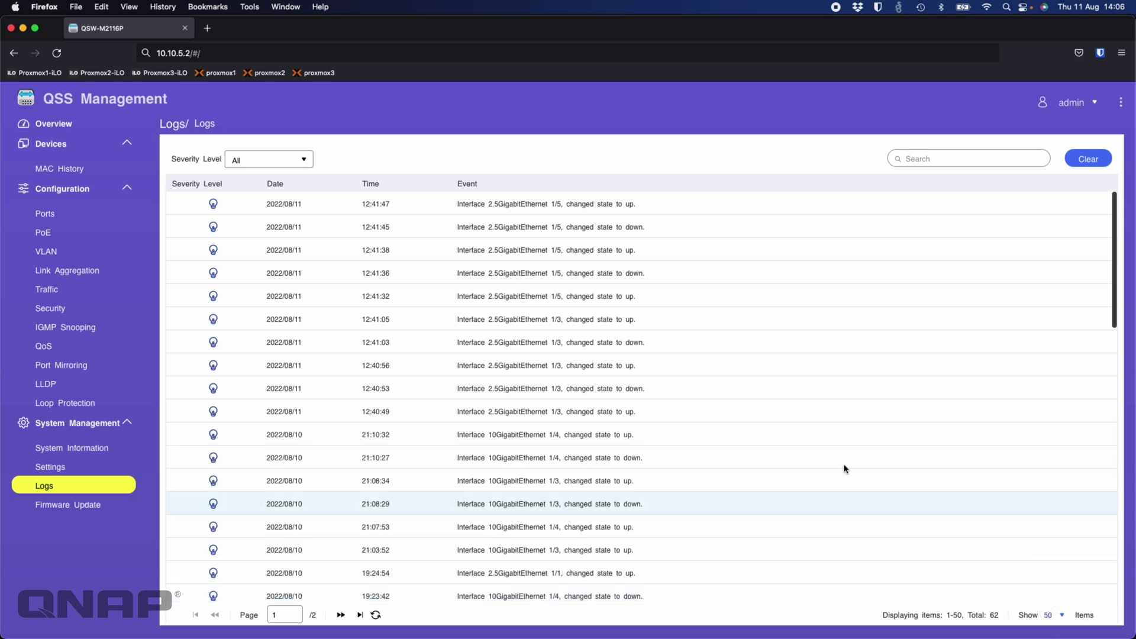
scroll(521, 313, down, 5)
scroll(521, 314, up, 5)
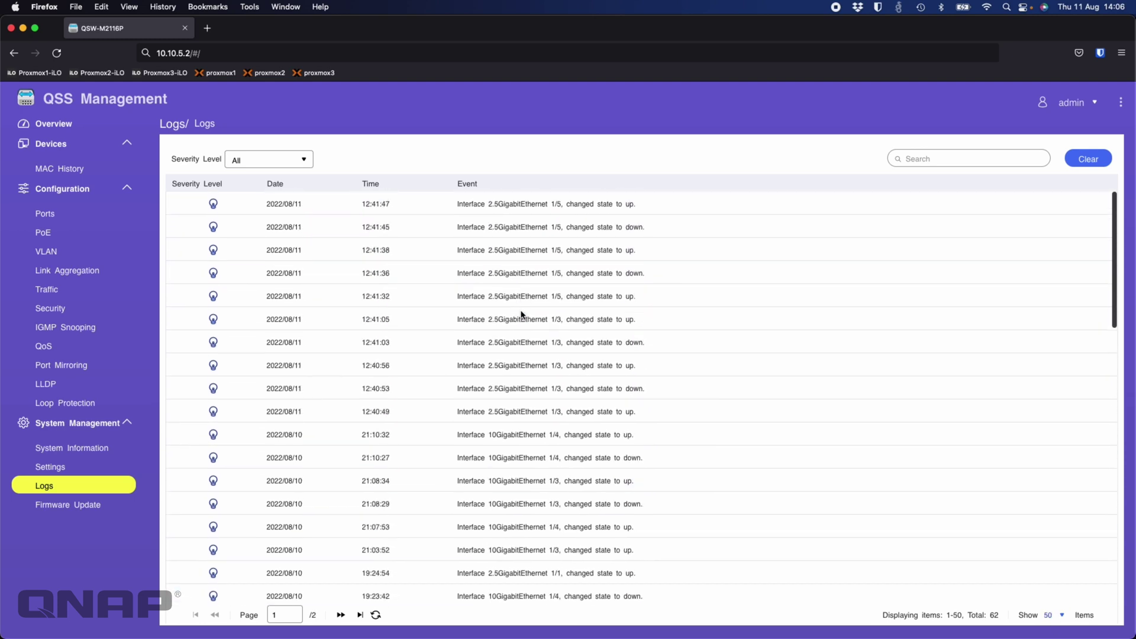
click(75, 503)
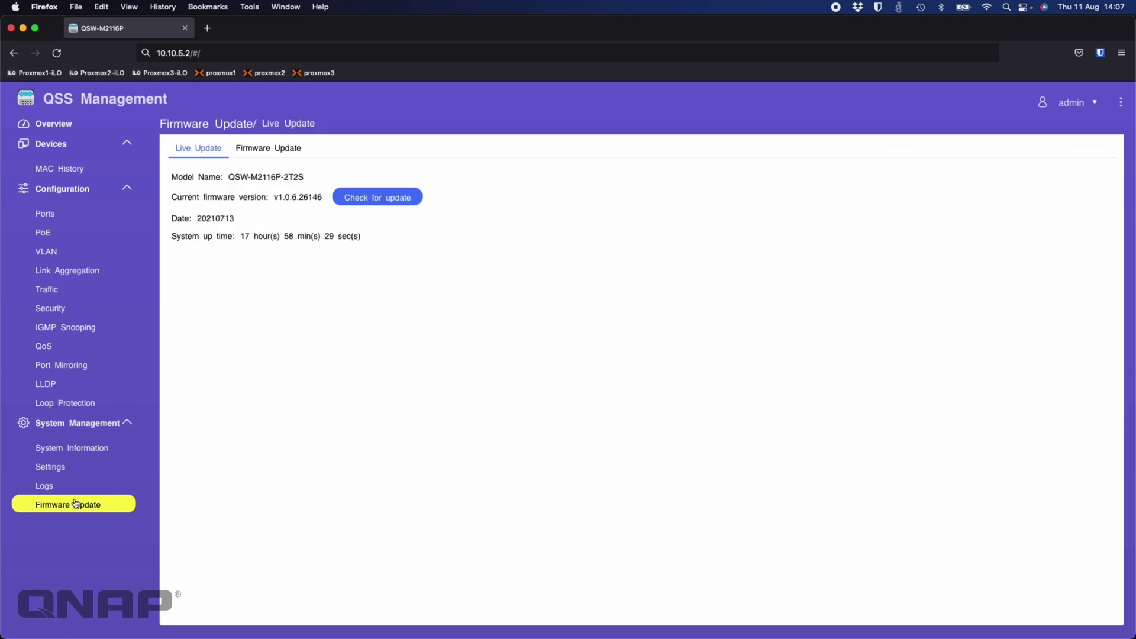
Step: Check for updates to firmware v1.0.6.26146, view manual firmware upload, and return to Overview
click(395, 202)
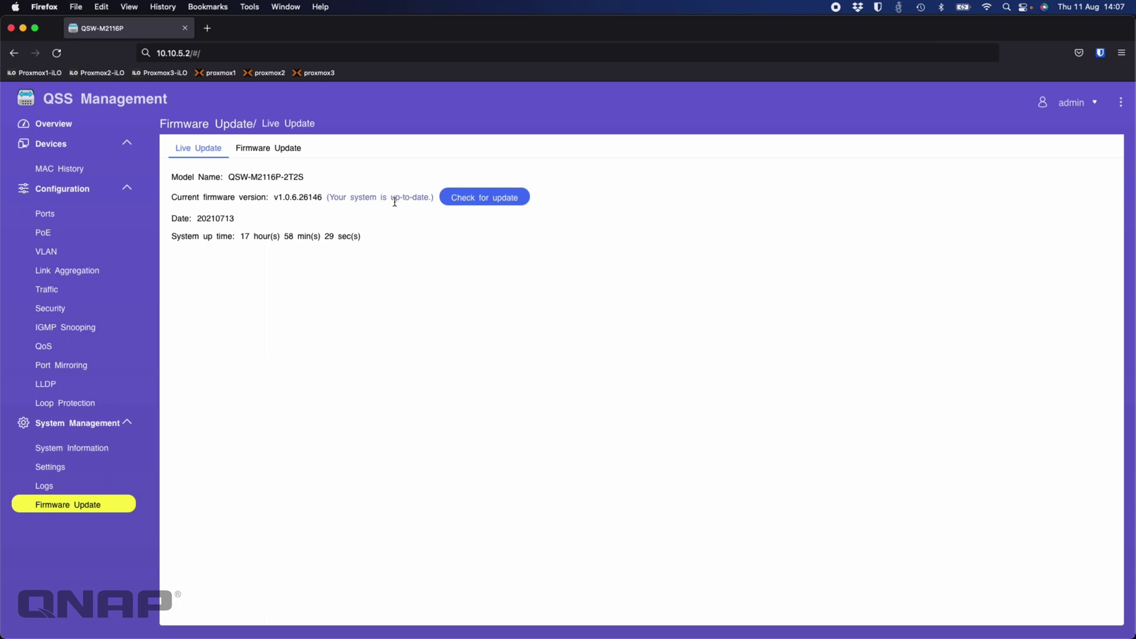
click(280, 155)
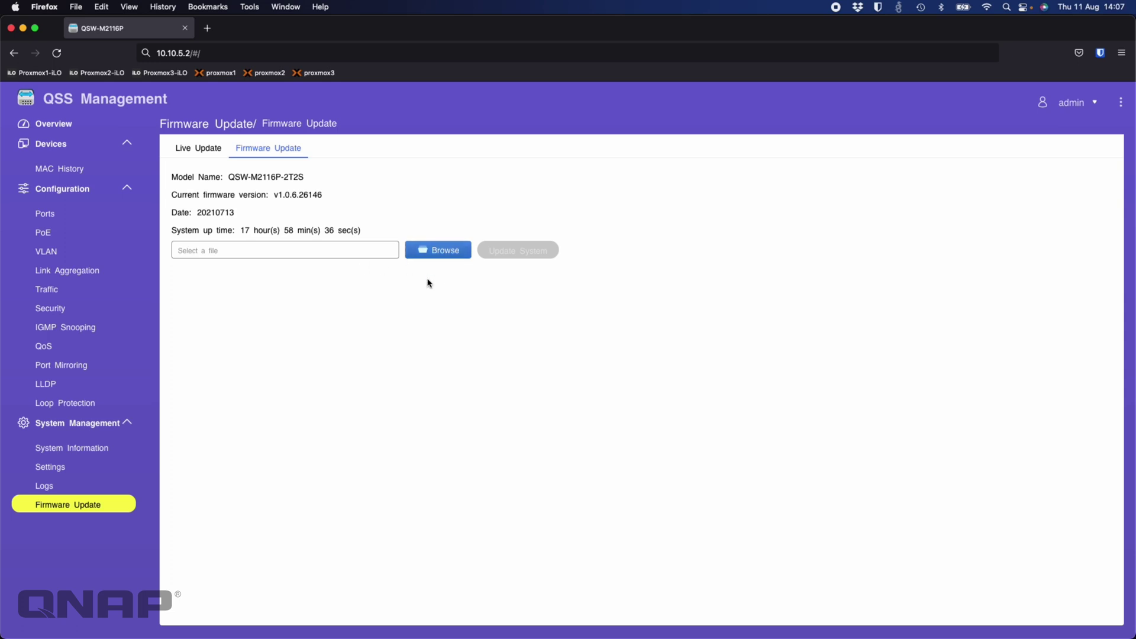
click(76, 124)
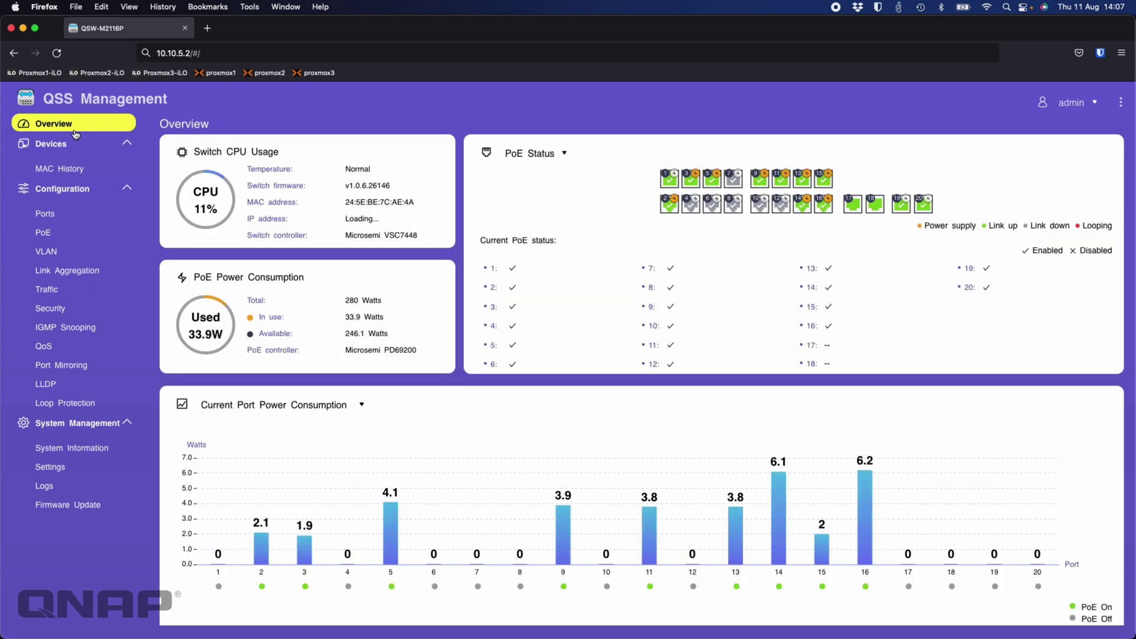
Step: Browse the admin account and ⋮ menus without choosing anything, then view per-port Port Status
click(1095, 107)
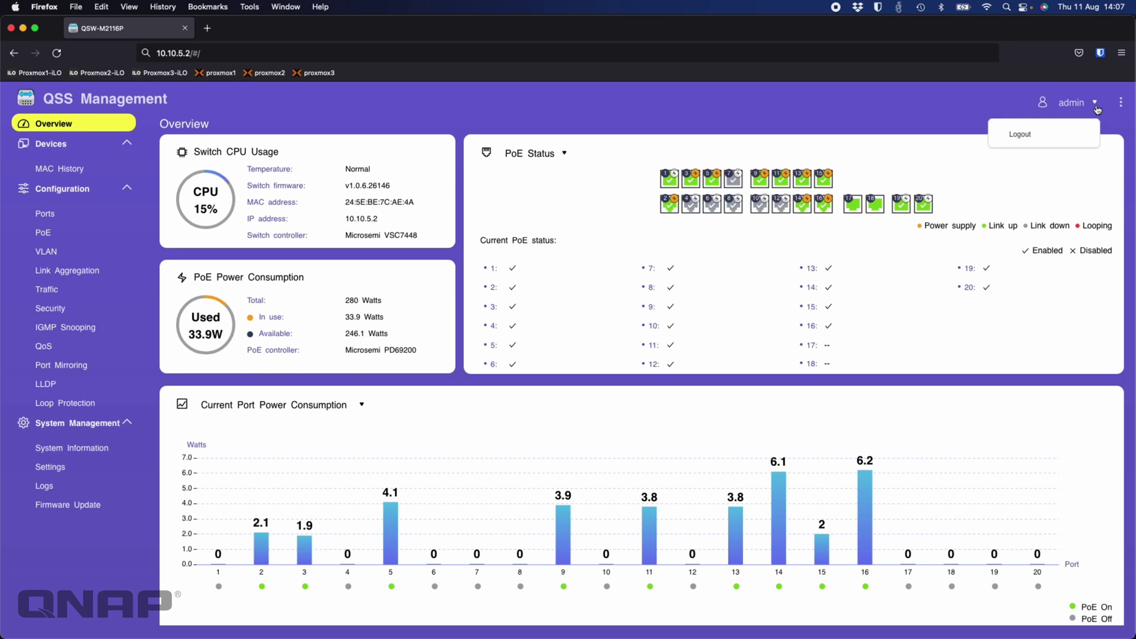
click(1120, 102)
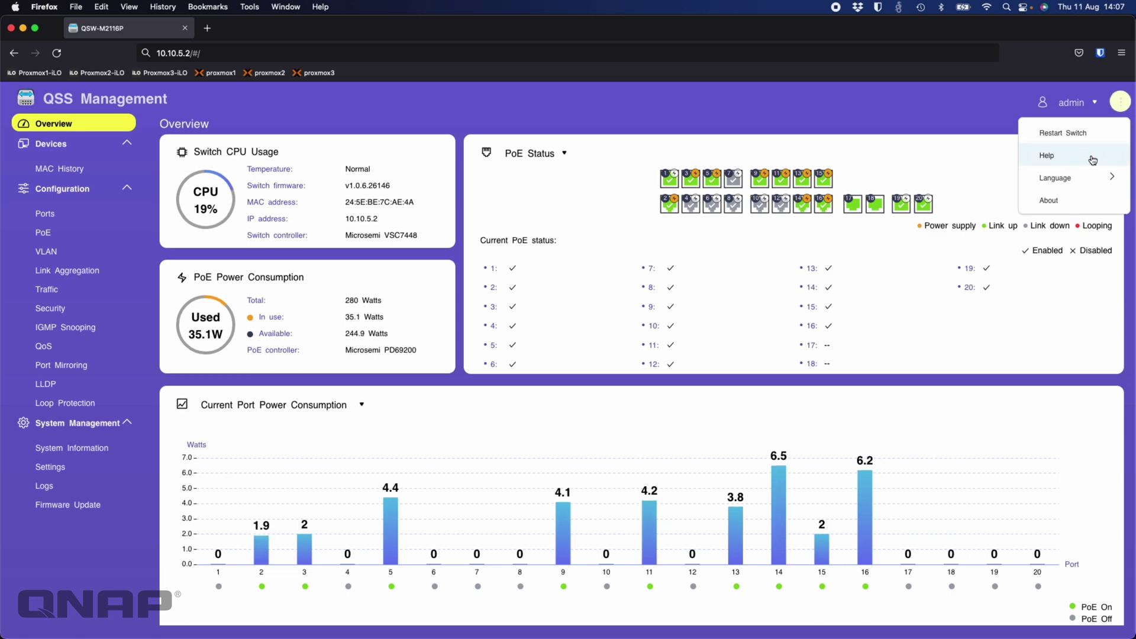
click(975, 157)
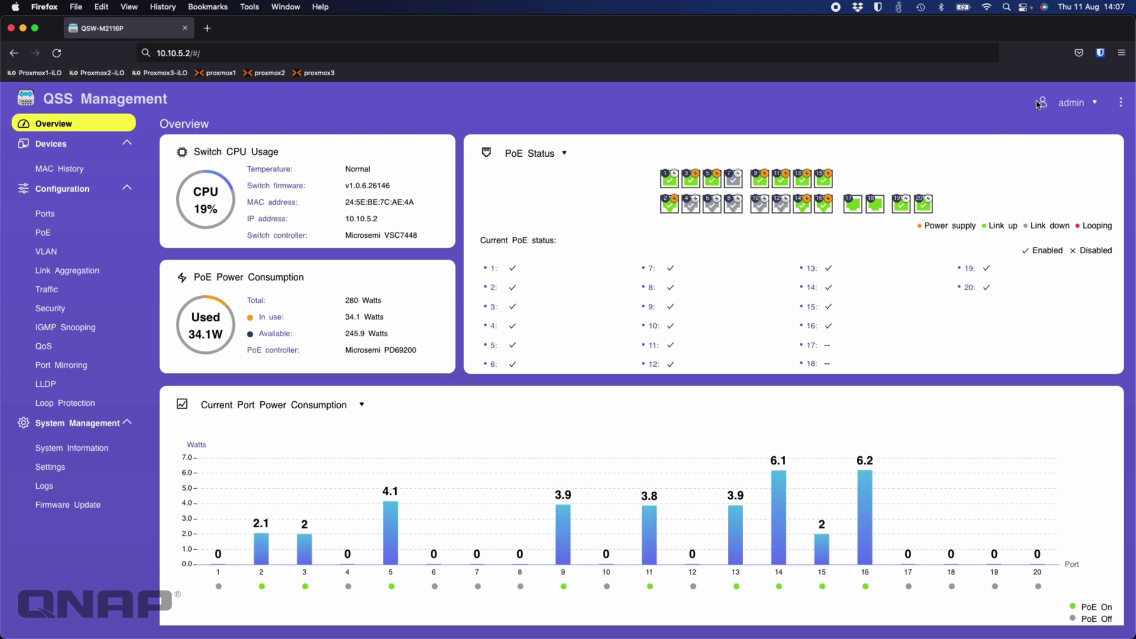
click(1042, 104)
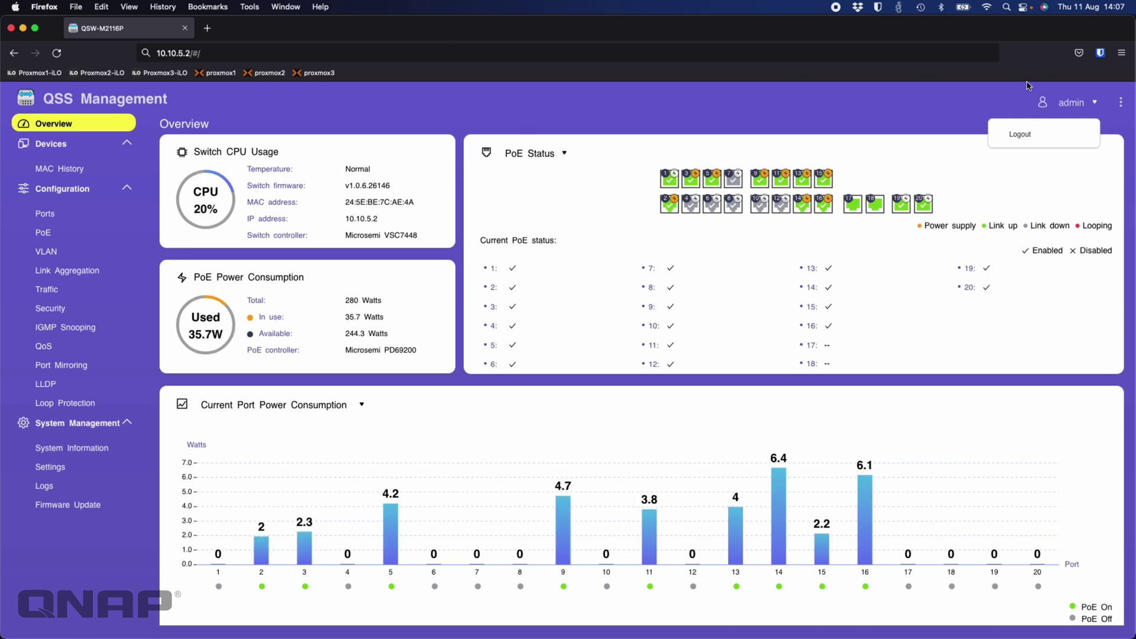
click(1074, 103)
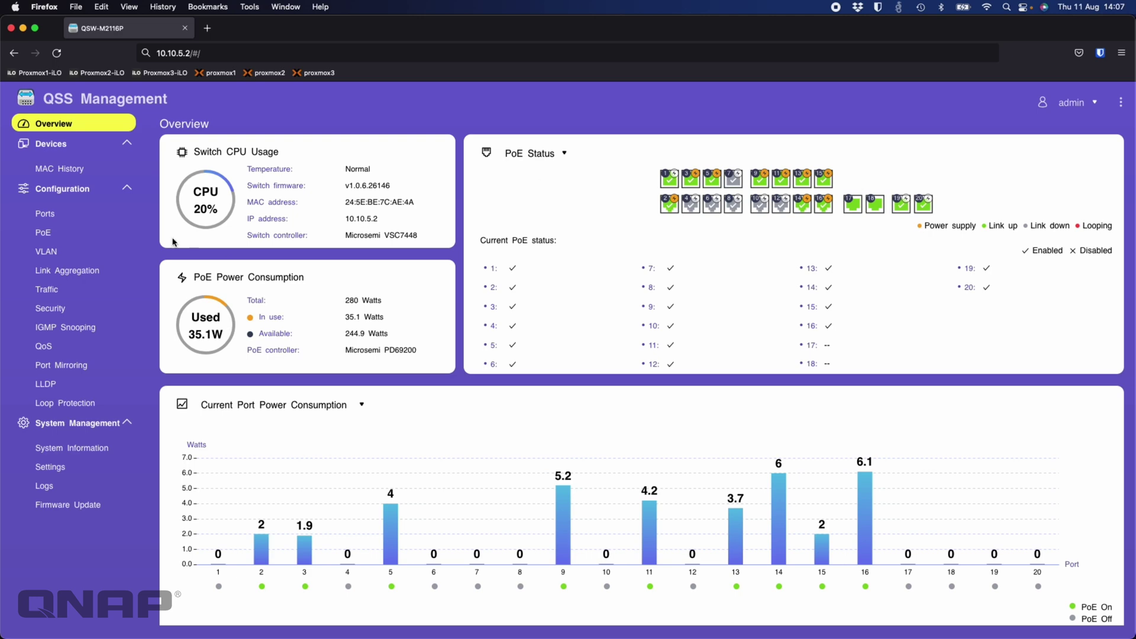
click(73, 213)
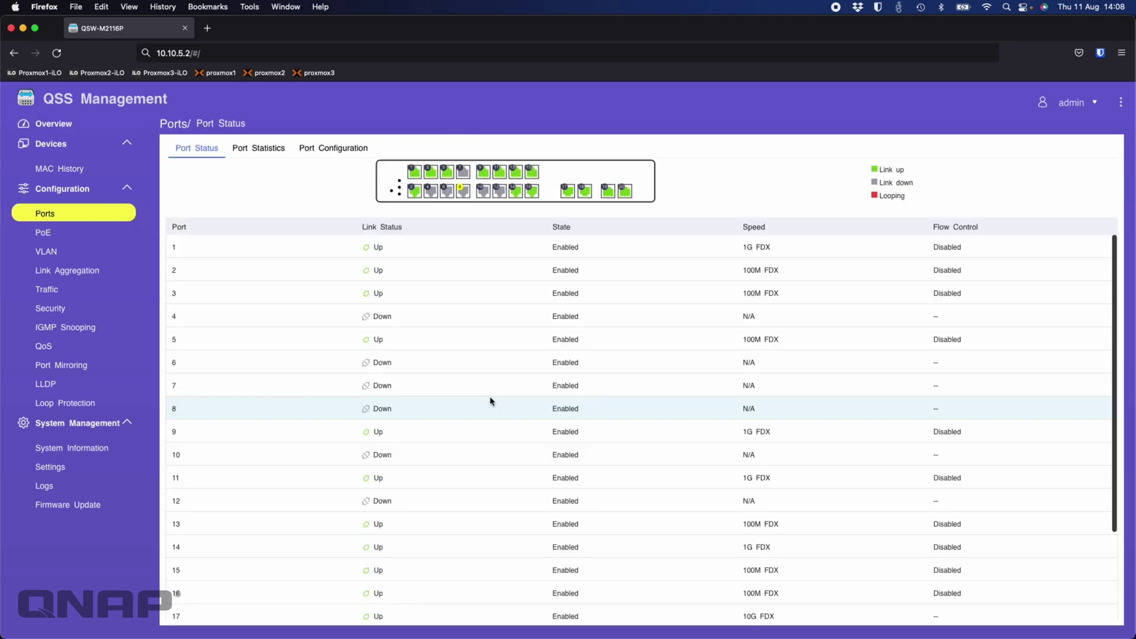
scroll(490, 401, down, 3)
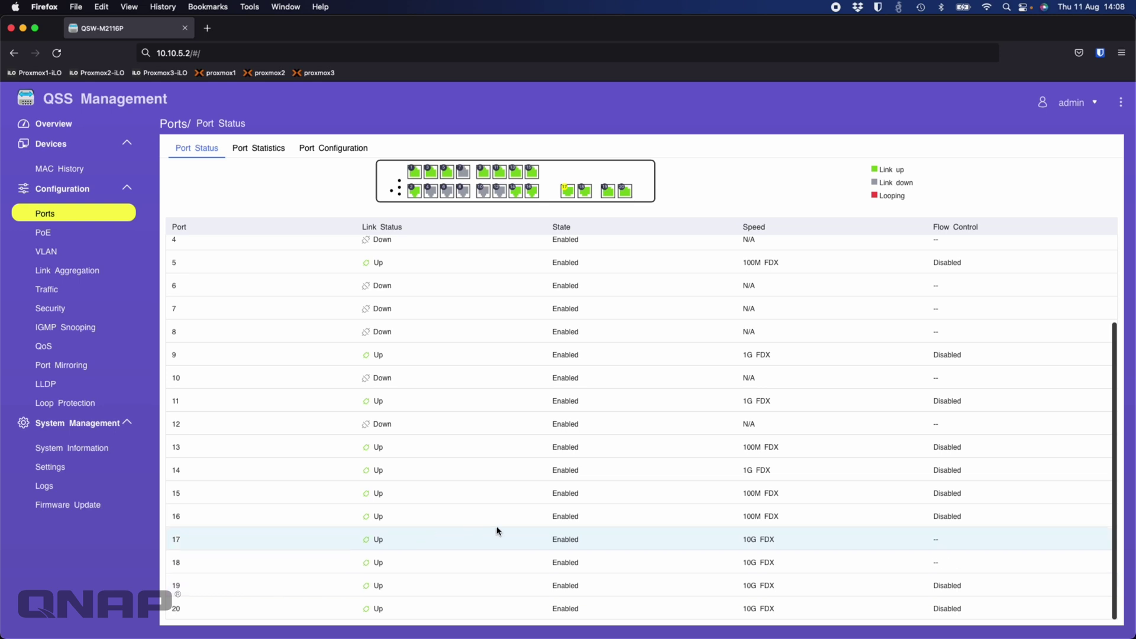
scroll(659, 407, up, 3)
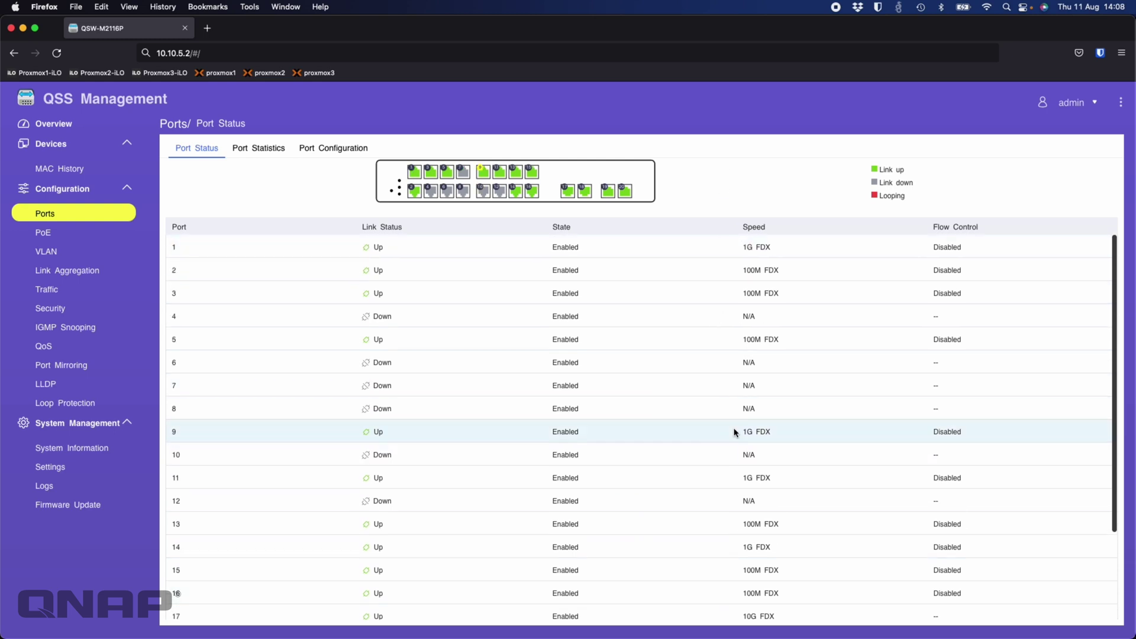
scroll(781, 540, down, 3)
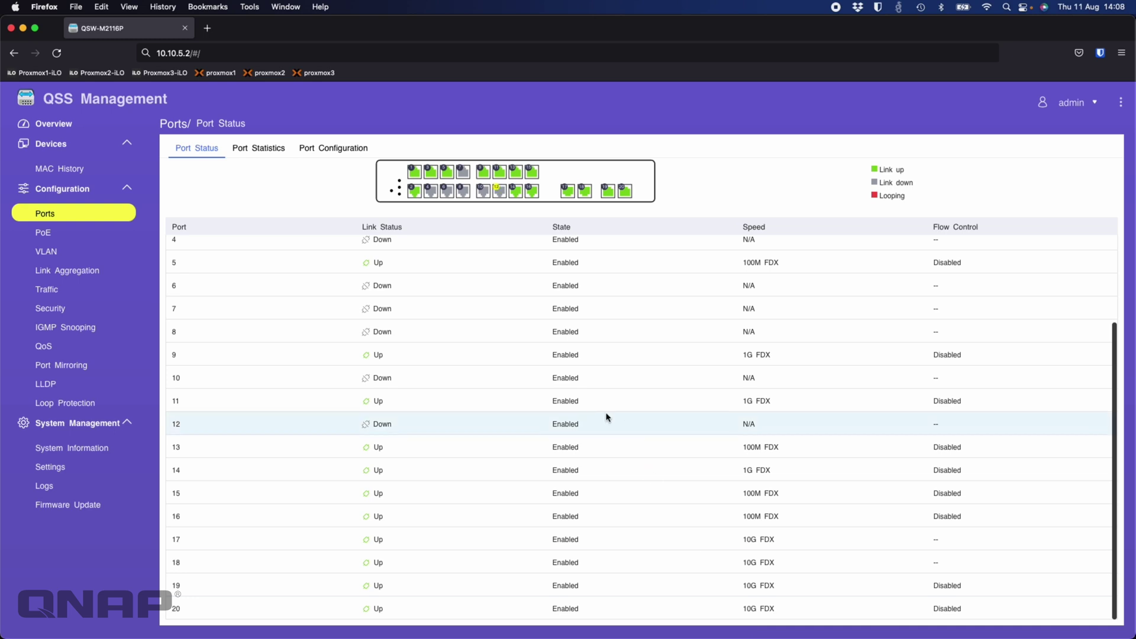
scroll(606, 417, up, 3)
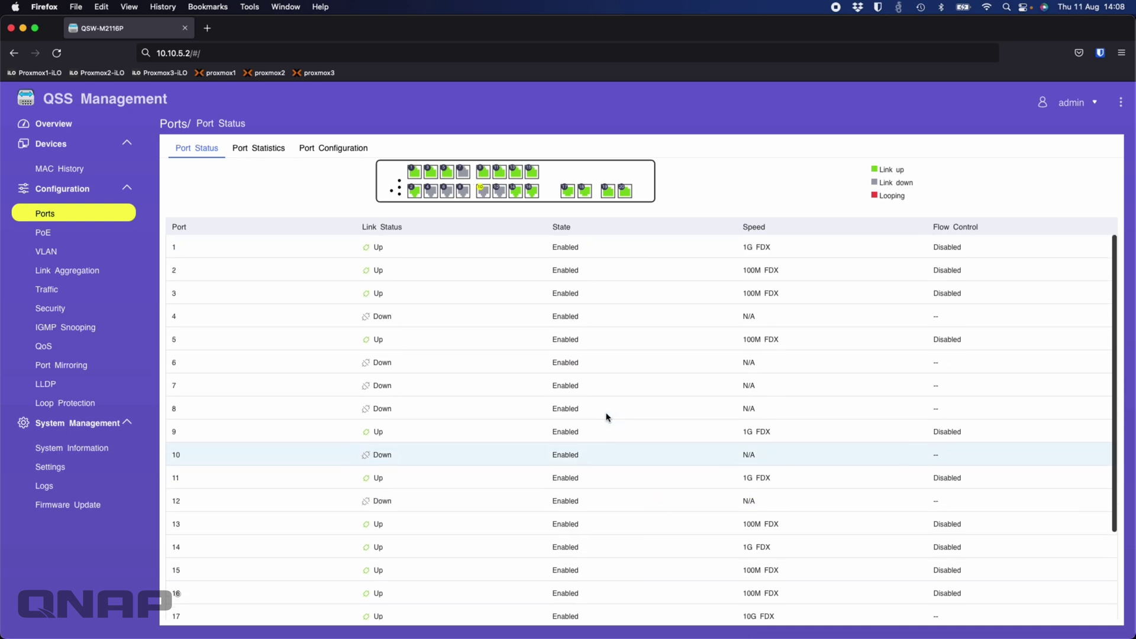
Step: Go back to the Overview dashboard with CPU usage and PoE power figures
click(77, 125)
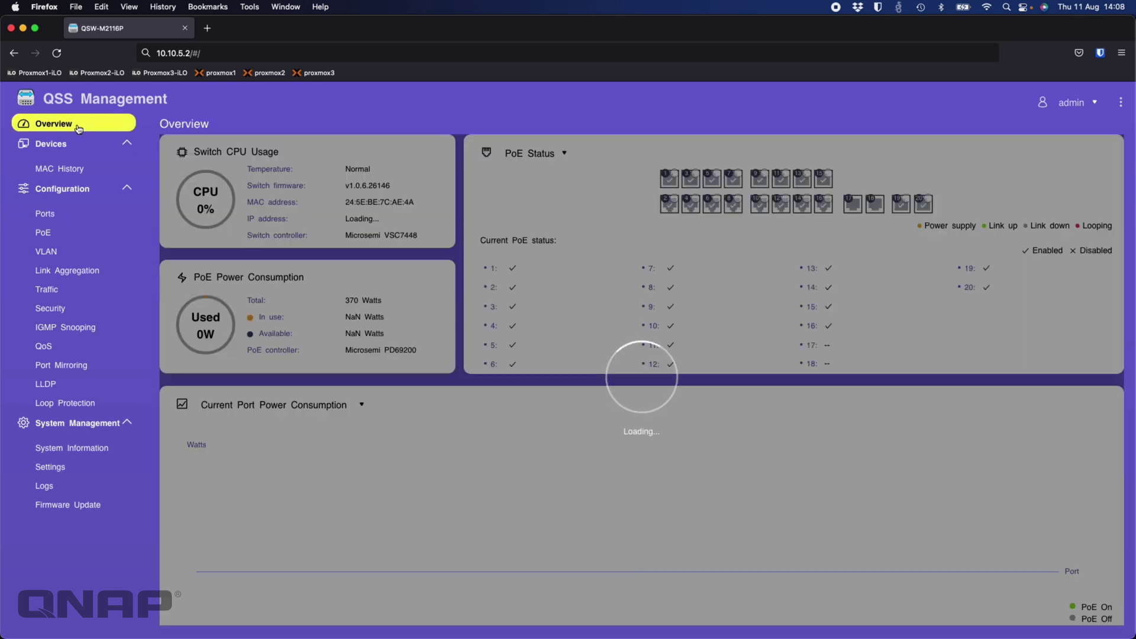